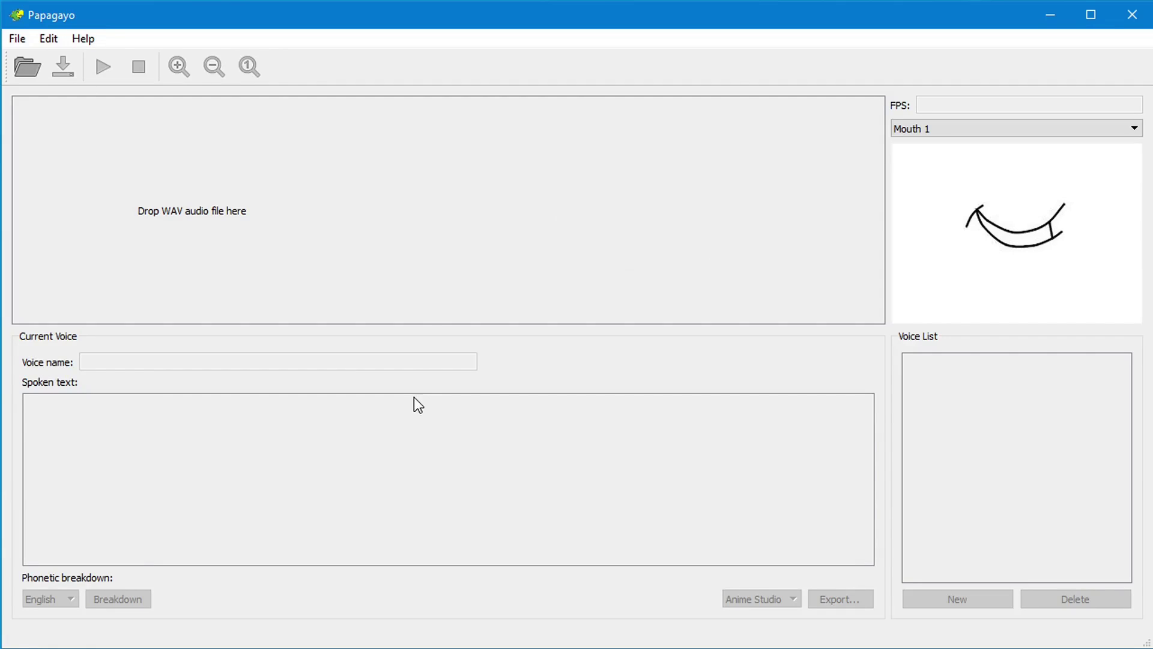
Preview Mouth 2, return to Mouth 1, then move and enlarge Audacity over Papagayo
click(925, 130)
click(929, 152)
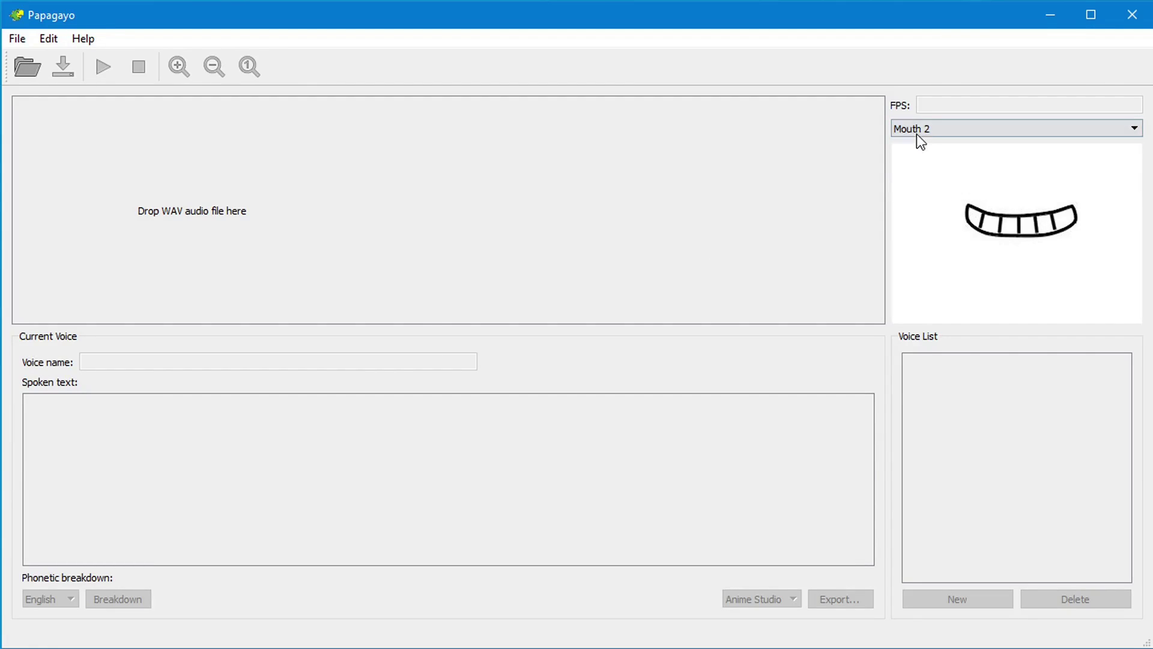
click(916, 133)
click(918, 154)
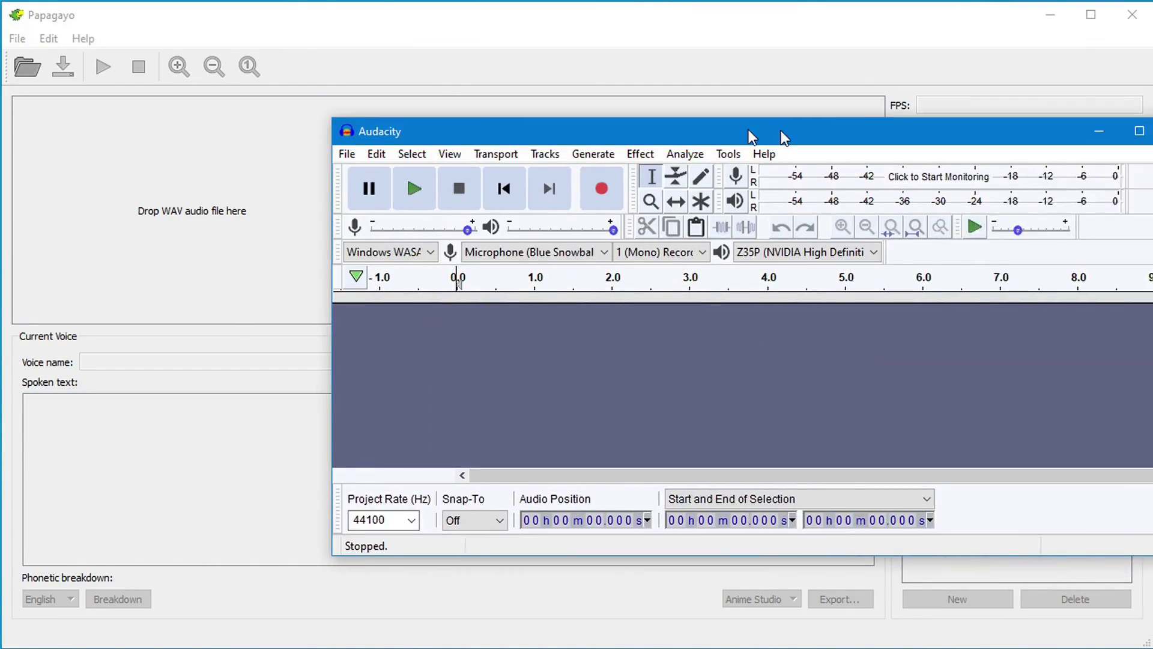
drag(780, 131, 549, 49)
drag(967, 473, 985, 591)
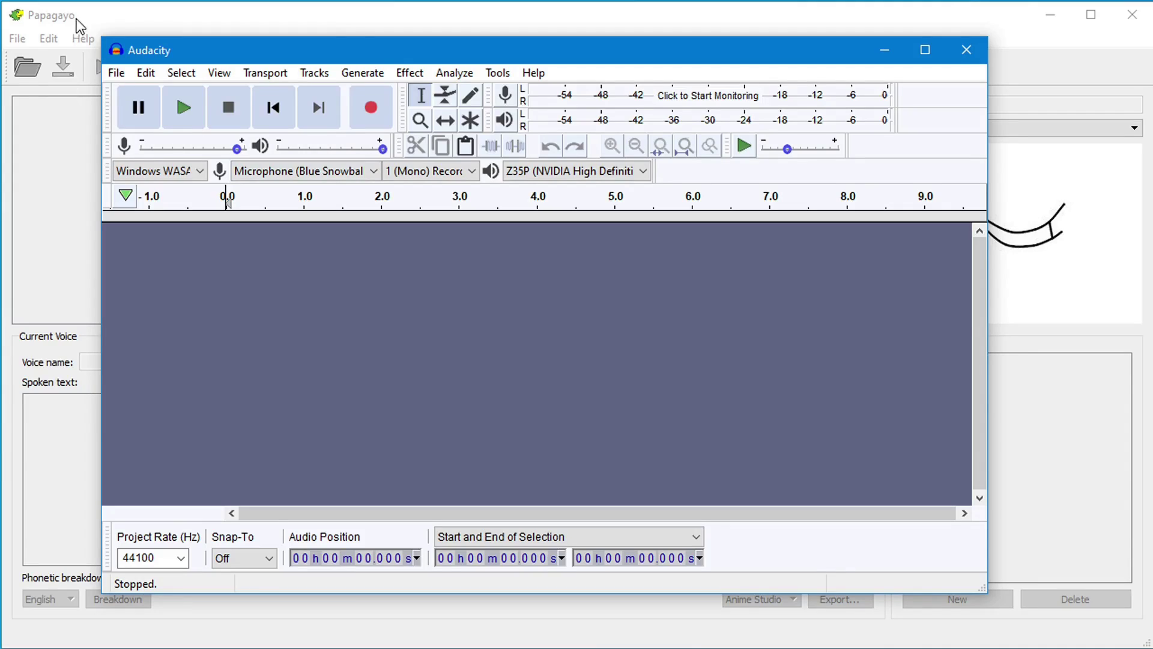
Record a roughly four-second voice clip, attempt playback, and dismiss the sound device error
click(372, 110)
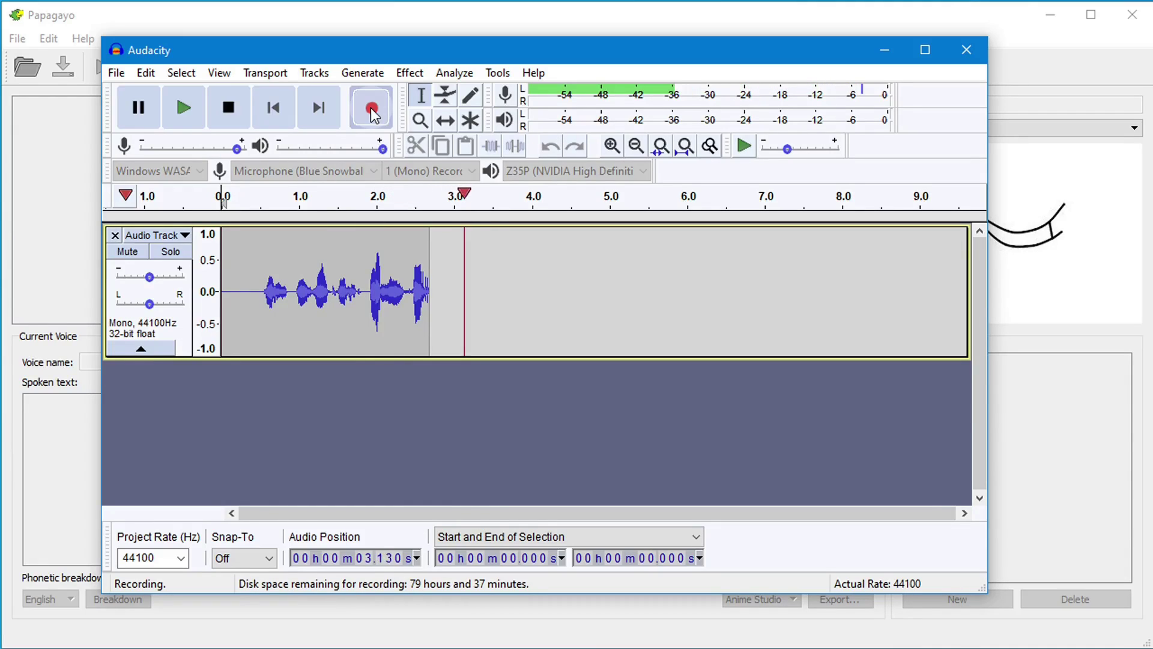
click(230, 116)
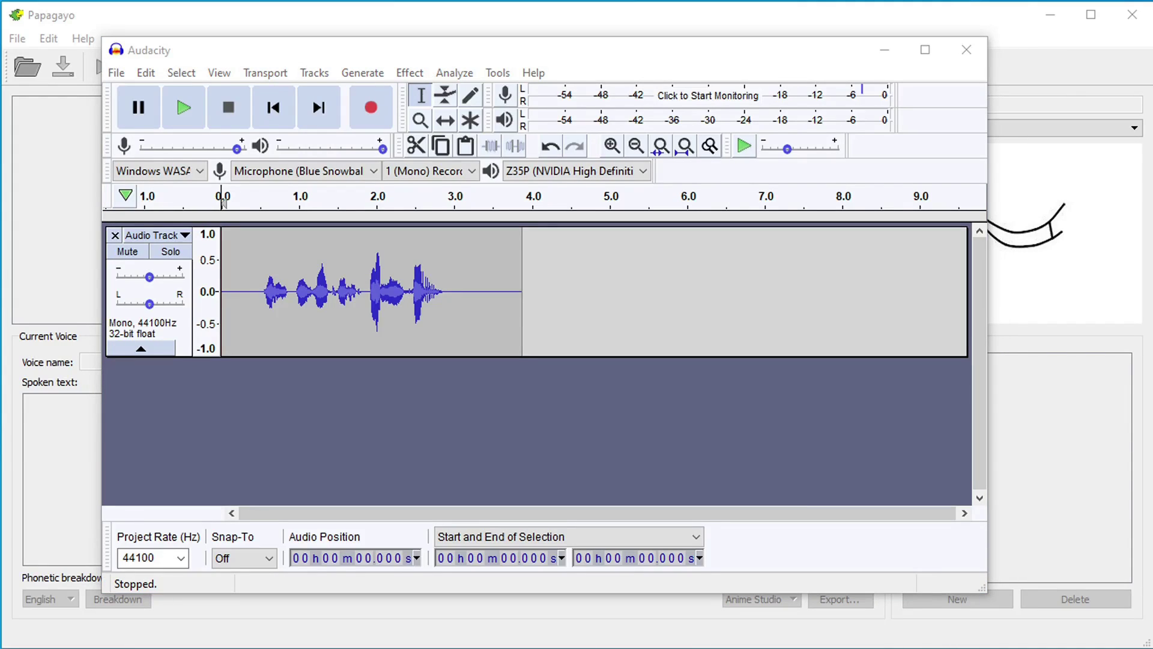
click(185, 106)
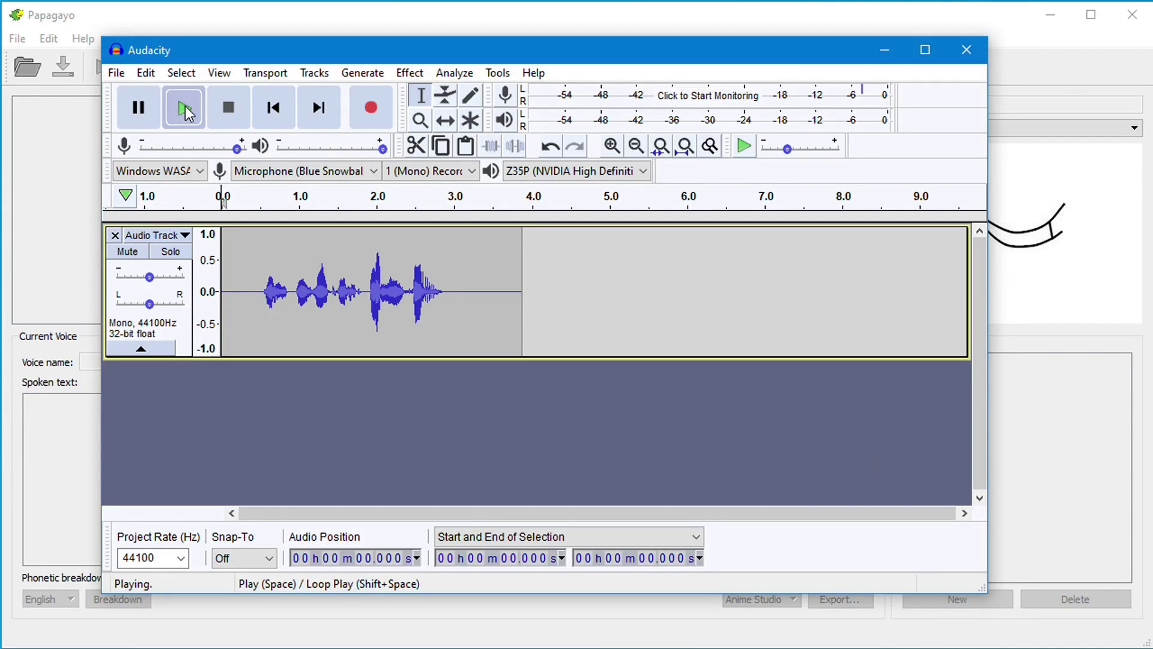
click(364, 148)
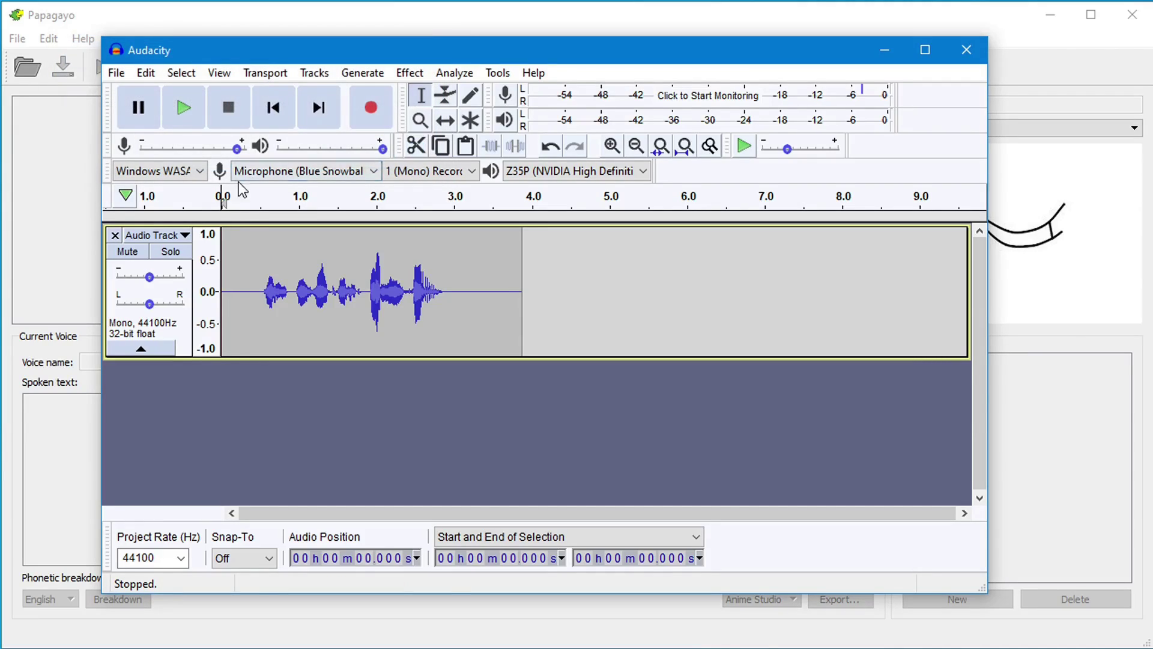
click(111, 73)
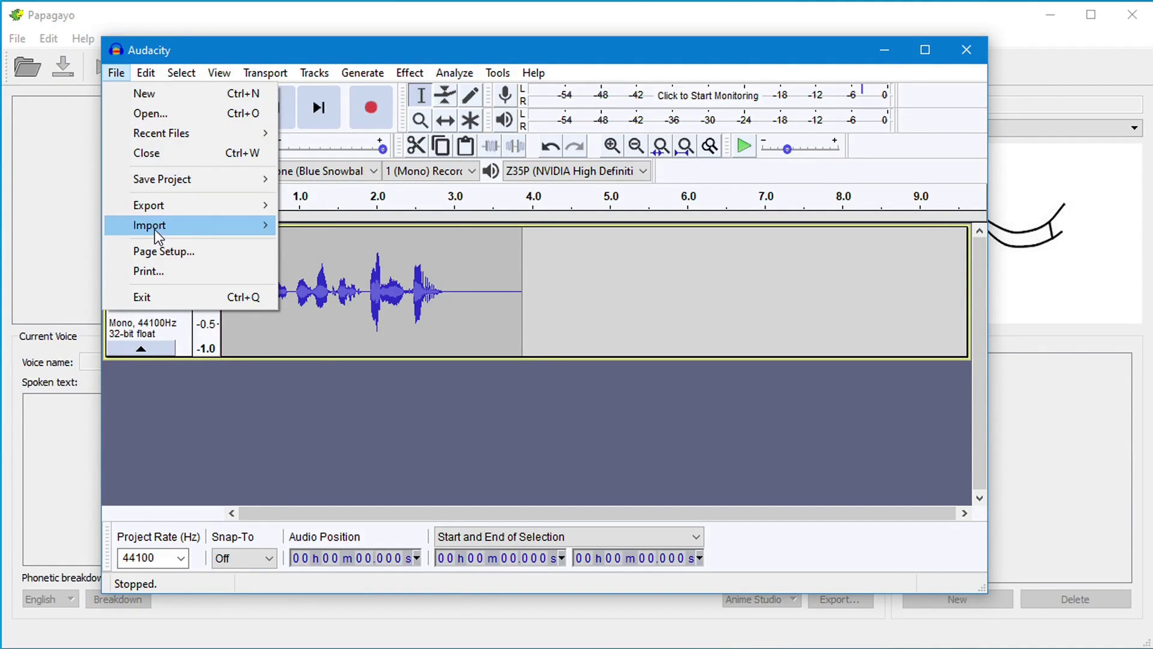
Export the clip to the Desktop as WAV file 'test' with unchanged metadata, then close Audacity
mouse_move(153, 228)
mouse_move(150, 207)
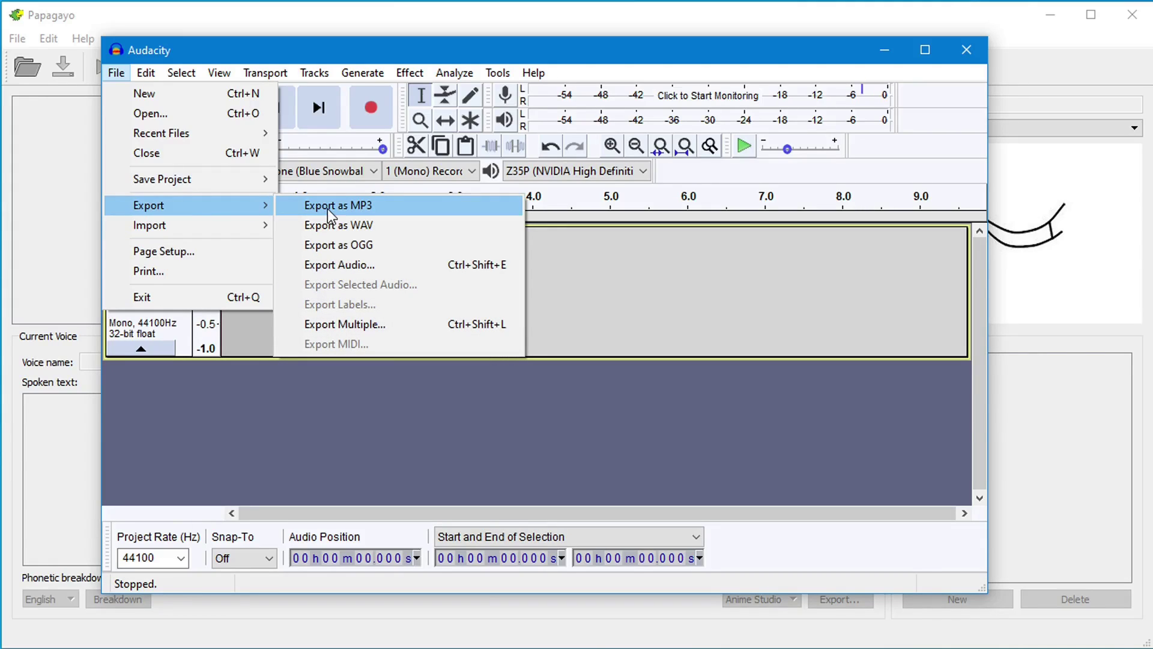
click(343, 227)
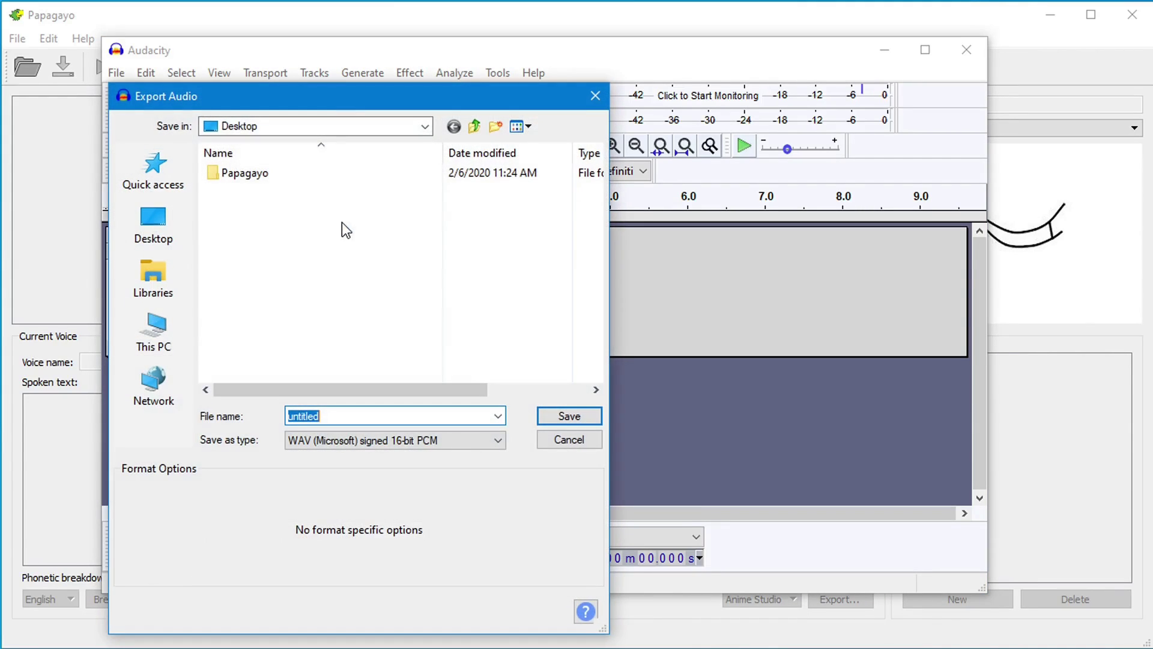
drag(262, 99, 329, 68)
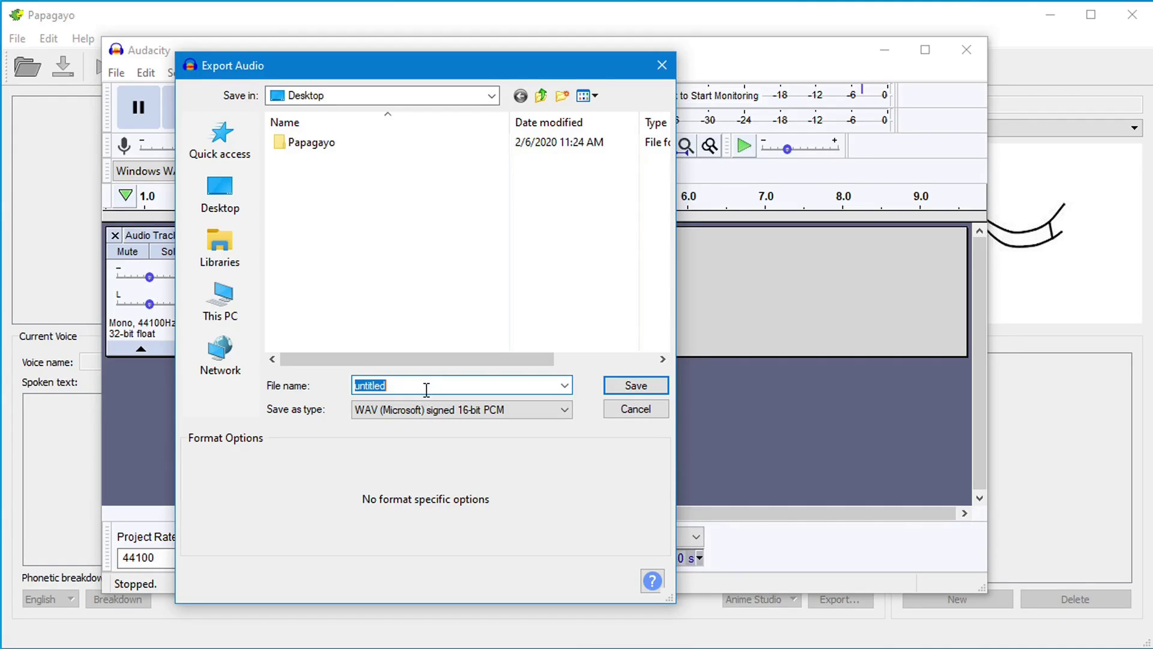
text(test)
click(633, 391)
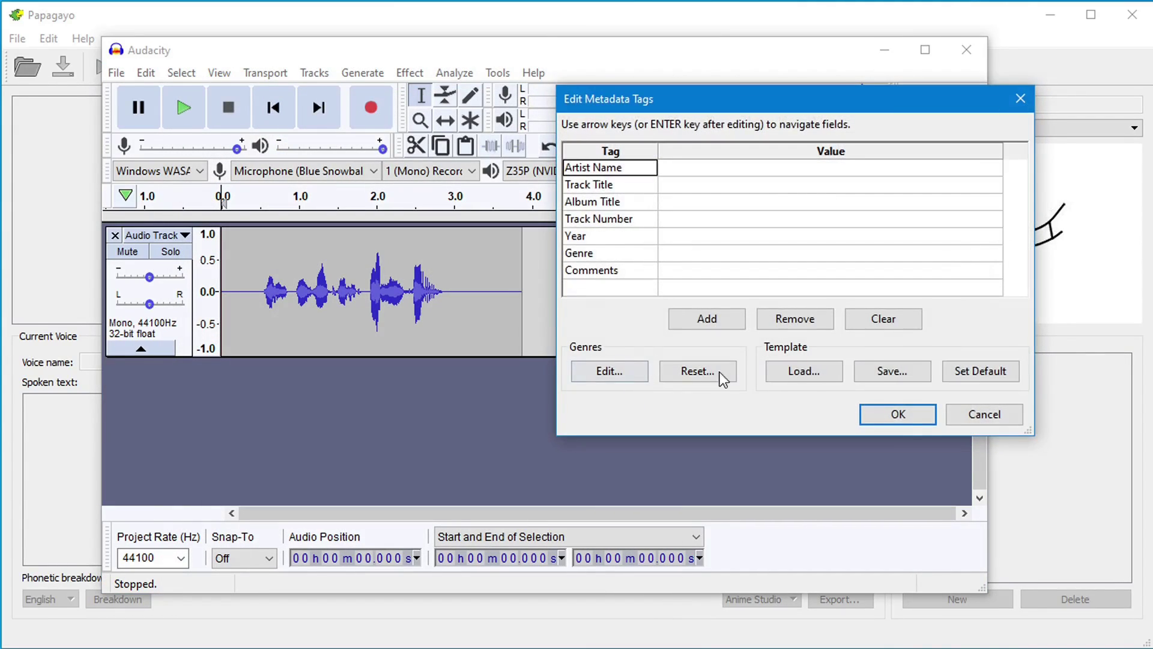
click(897, 414)
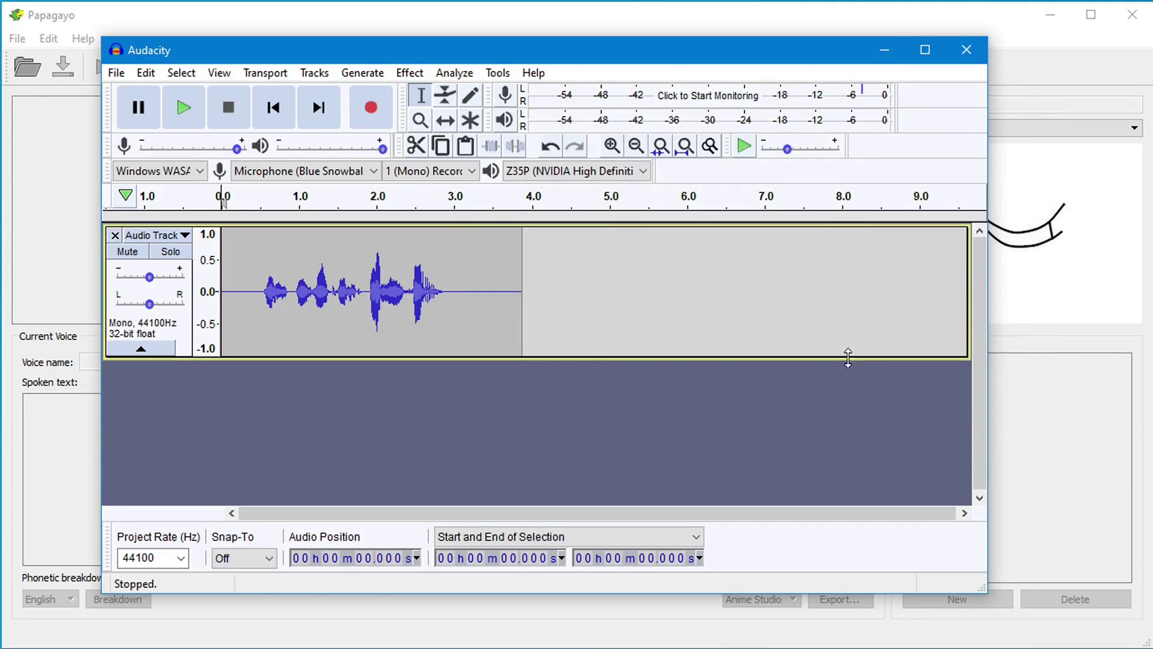
click(971, 60)
Discard the Audacity project, then play test.wav in Groove Music and close it
click(582, 319)
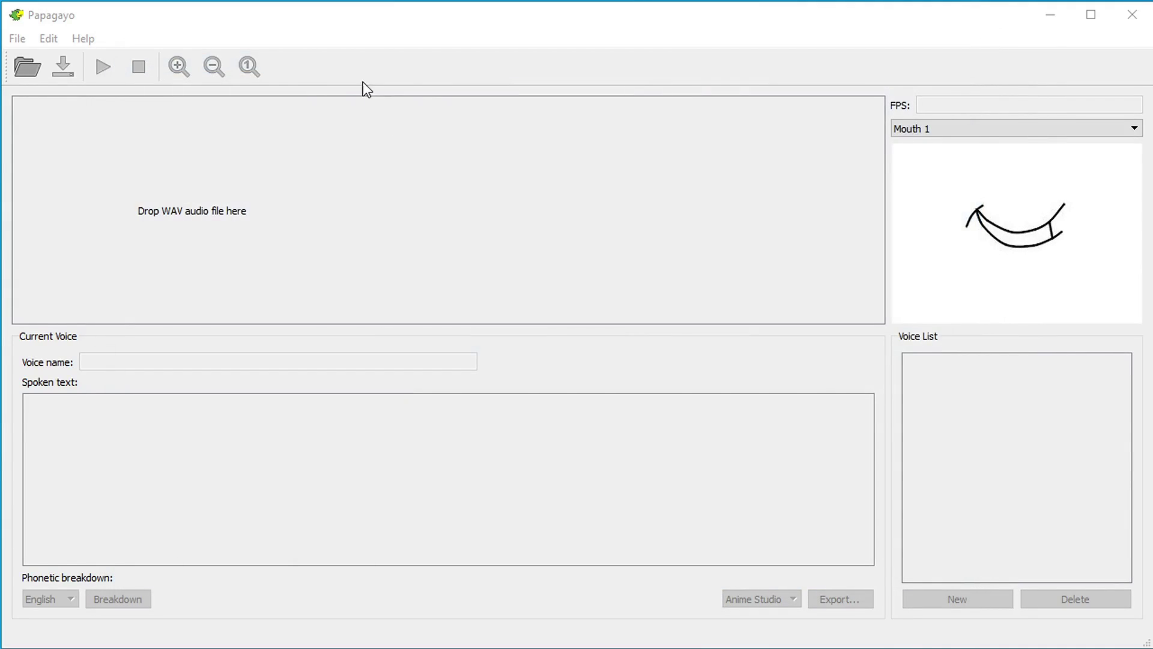
drag(255, 17, 408, 39)
double_click(67, 237)
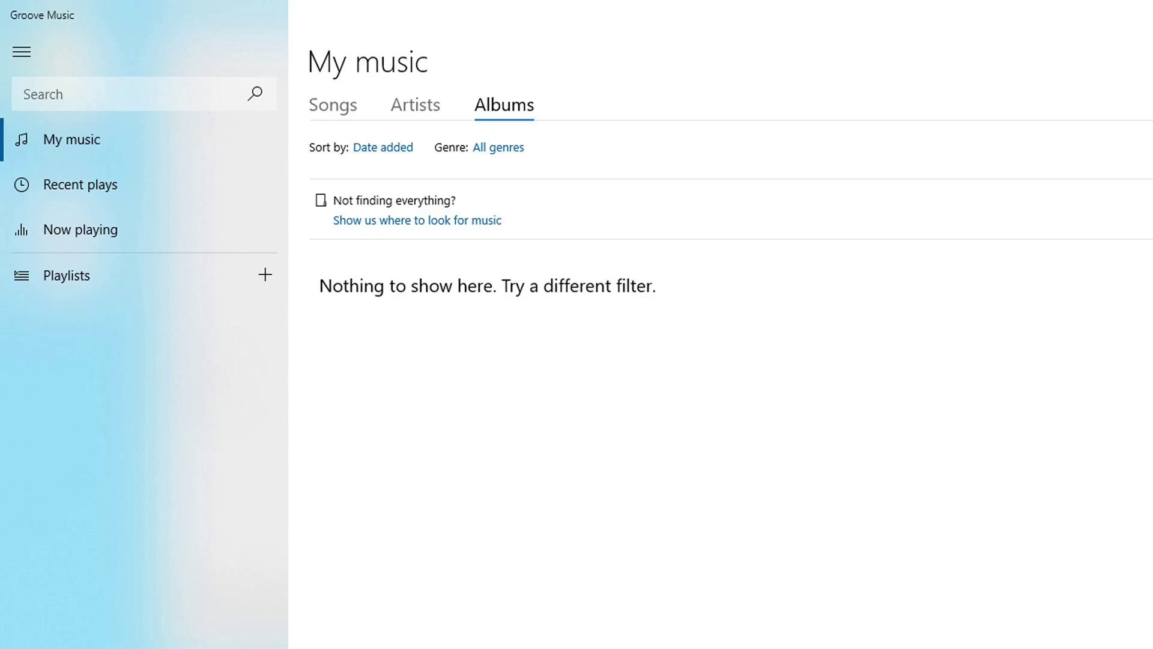
key(alt+F4)
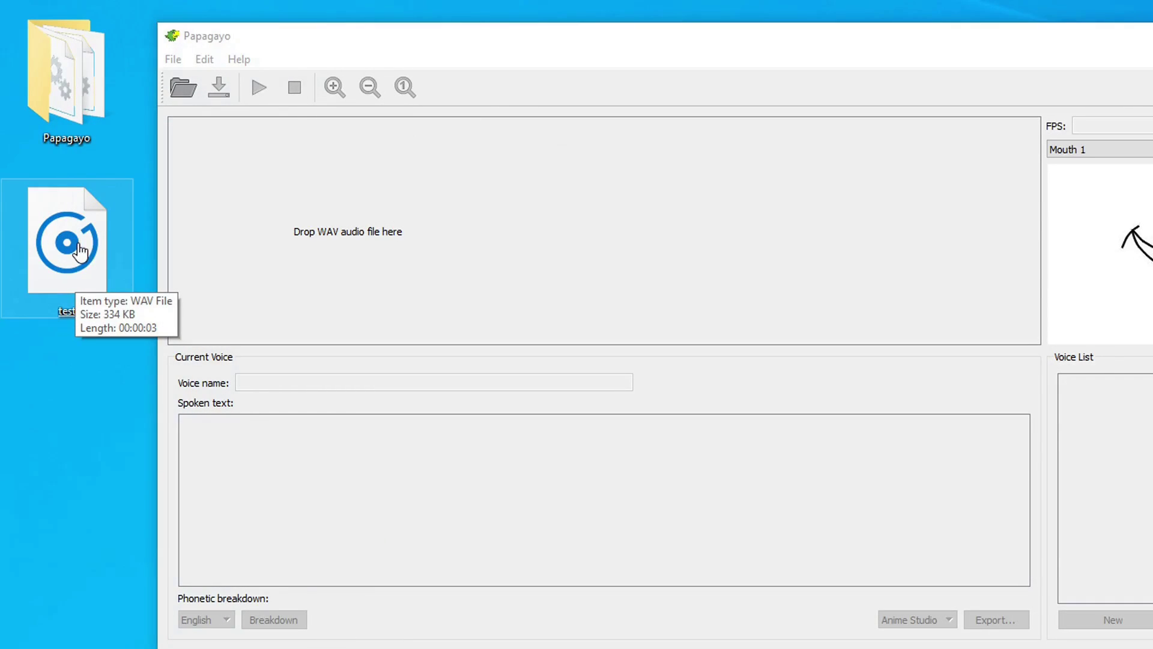
Open test.wav from the Desktop in Papagayo so its waveform loads
drag(58, 247, 374, 210)
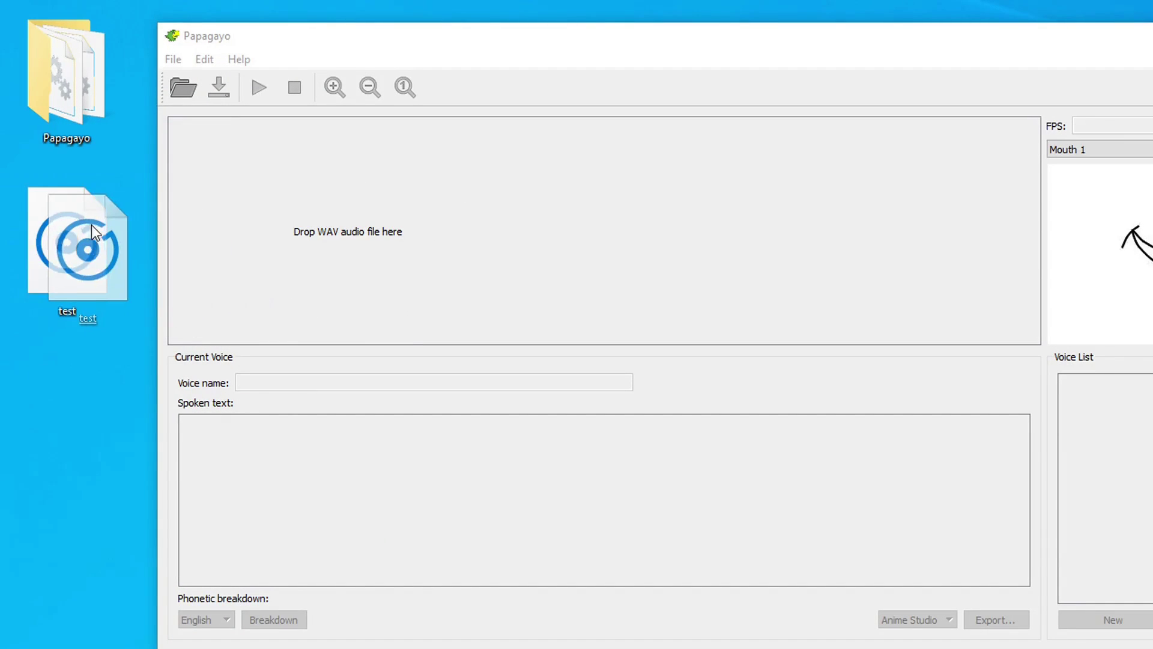
click(172, 60)
click(171, 61)
click(174, 60)
click(174, 60)
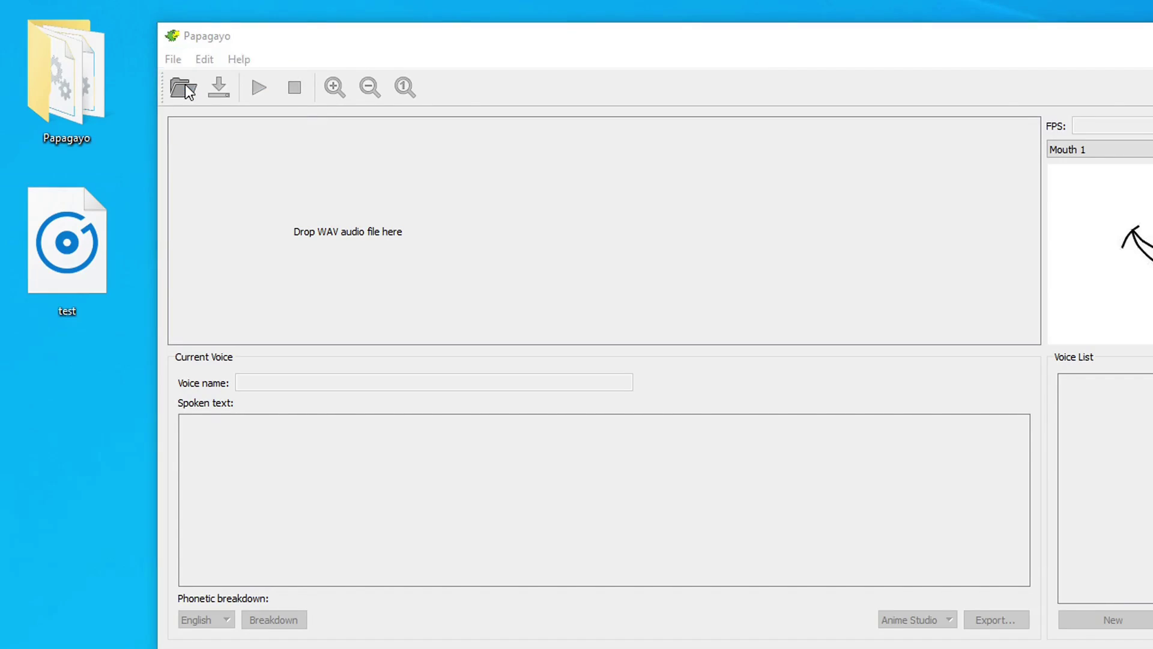
click(185, 84)
drag(401, 71, 322, 52)
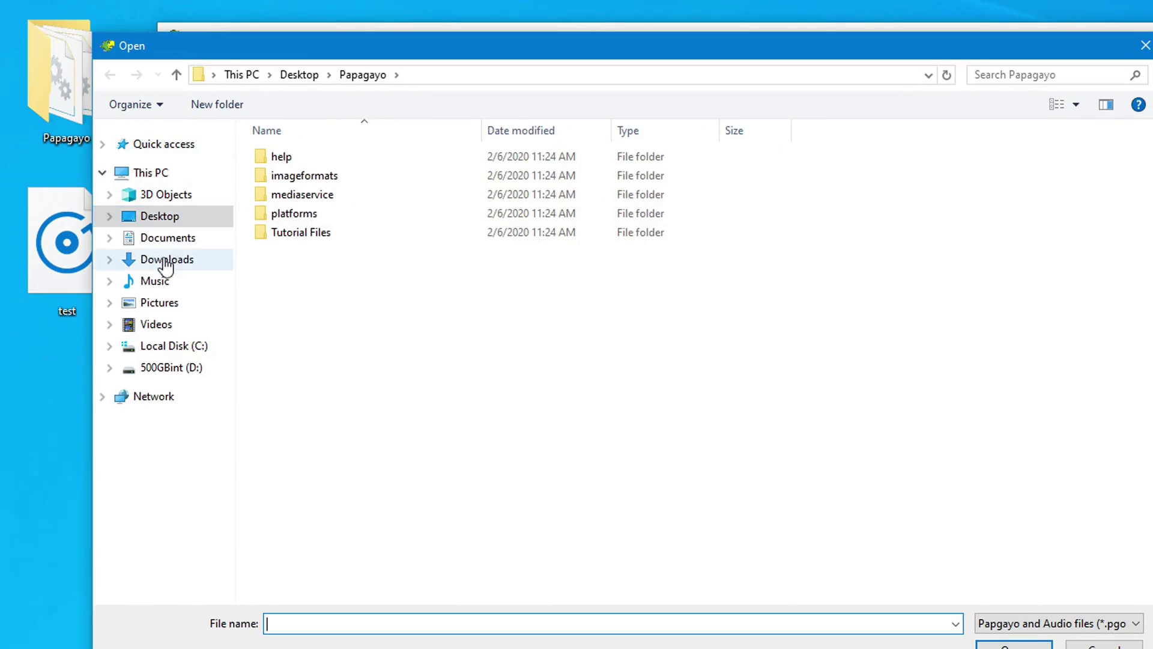
click(159, 218)
double_click(285, 179)
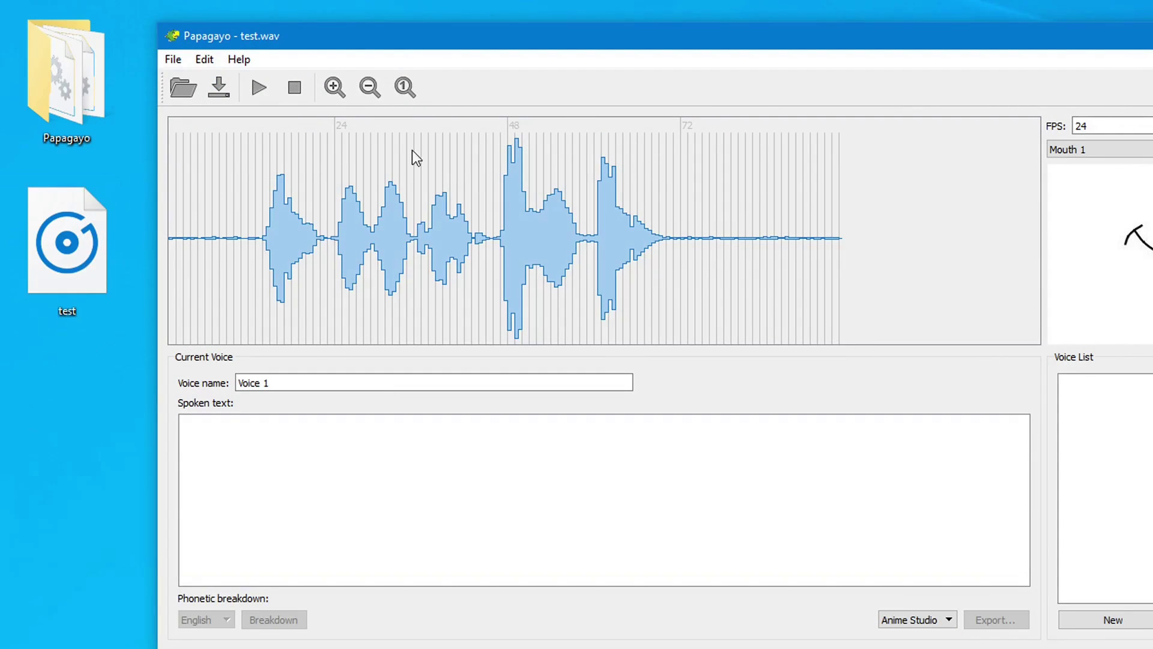
drag(412, 34, 259, 12)
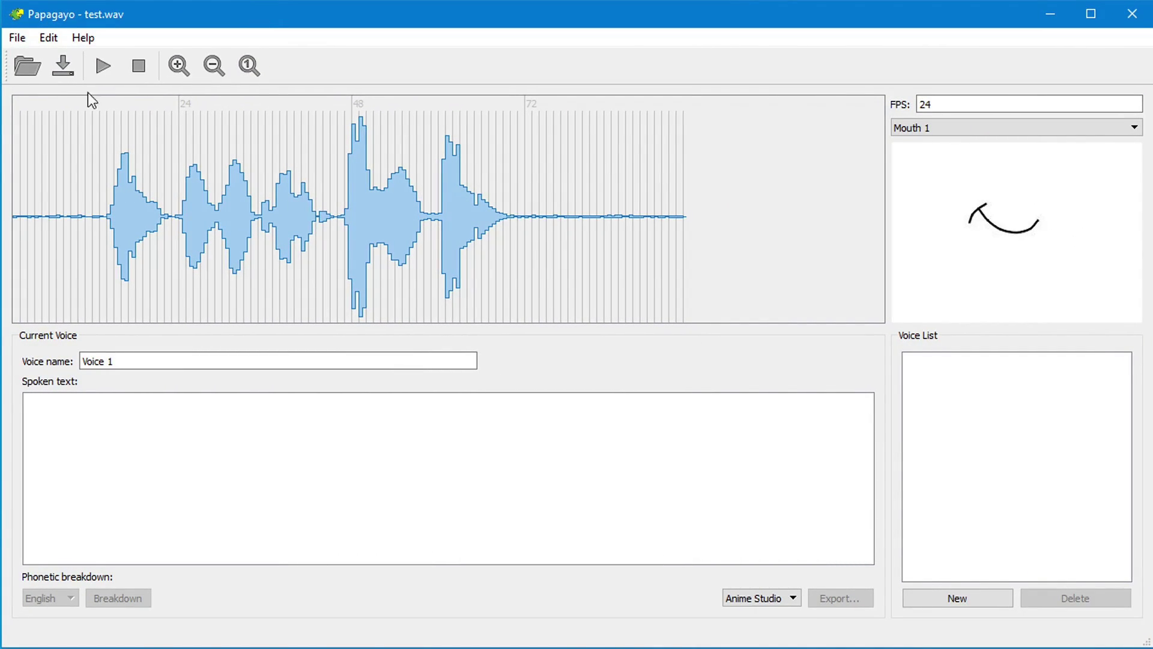
click(106, 67)
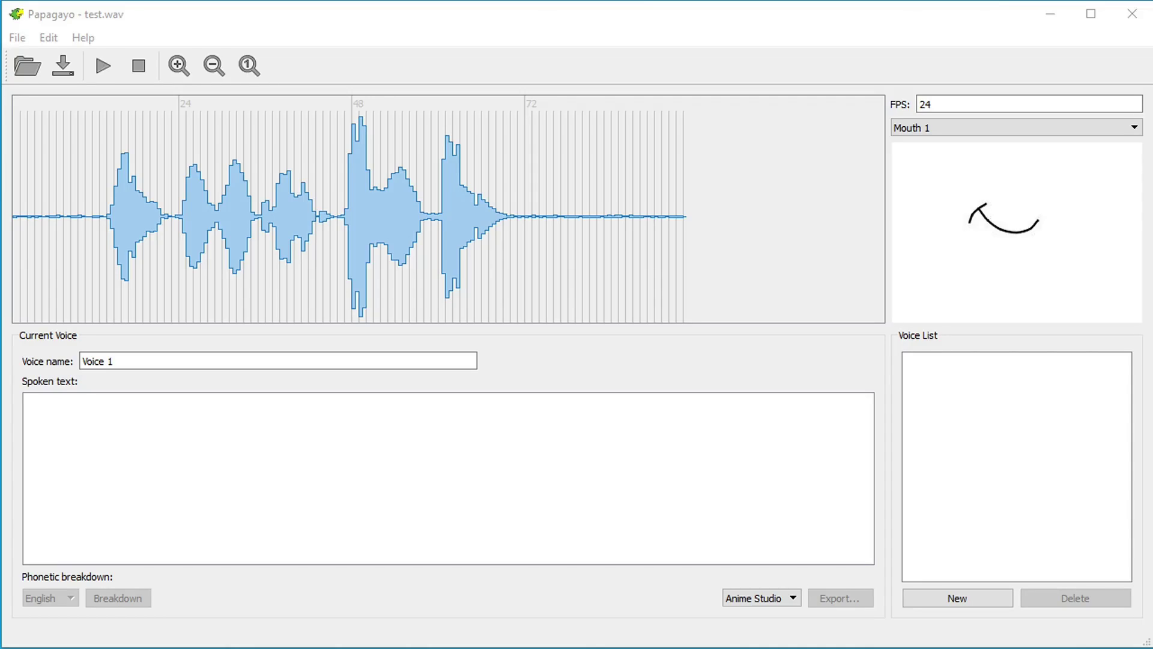
click(117, 27)
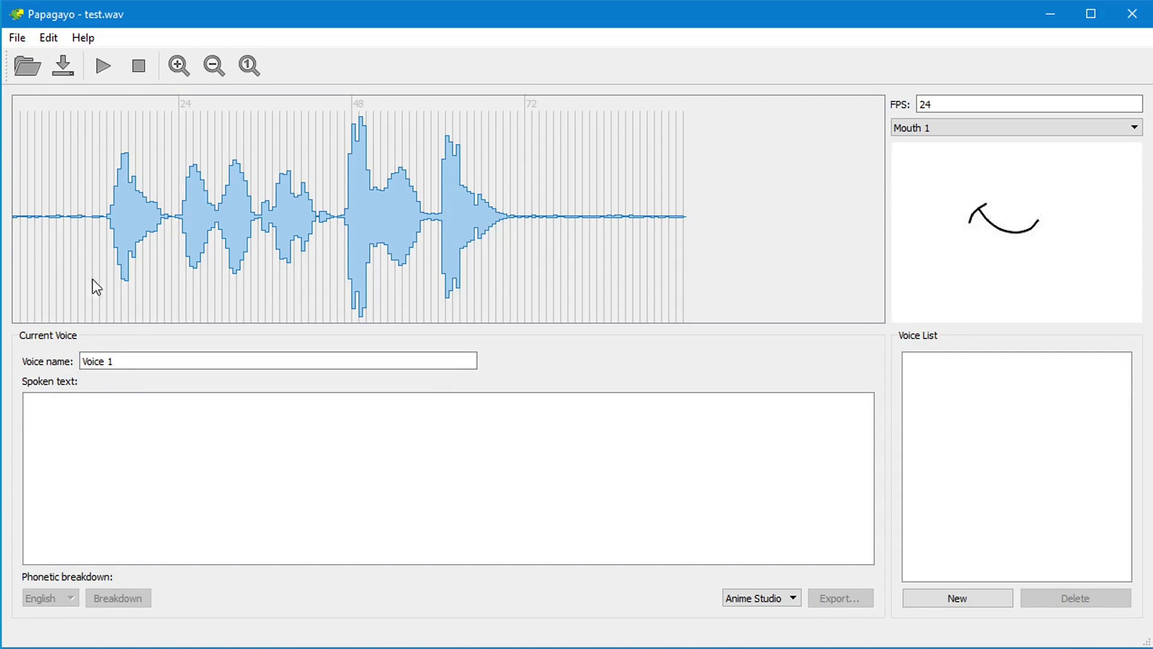
Enter 'This is my test audio file.' as Voice 1's spoken text, playing the audio before and after
click(103, 67)
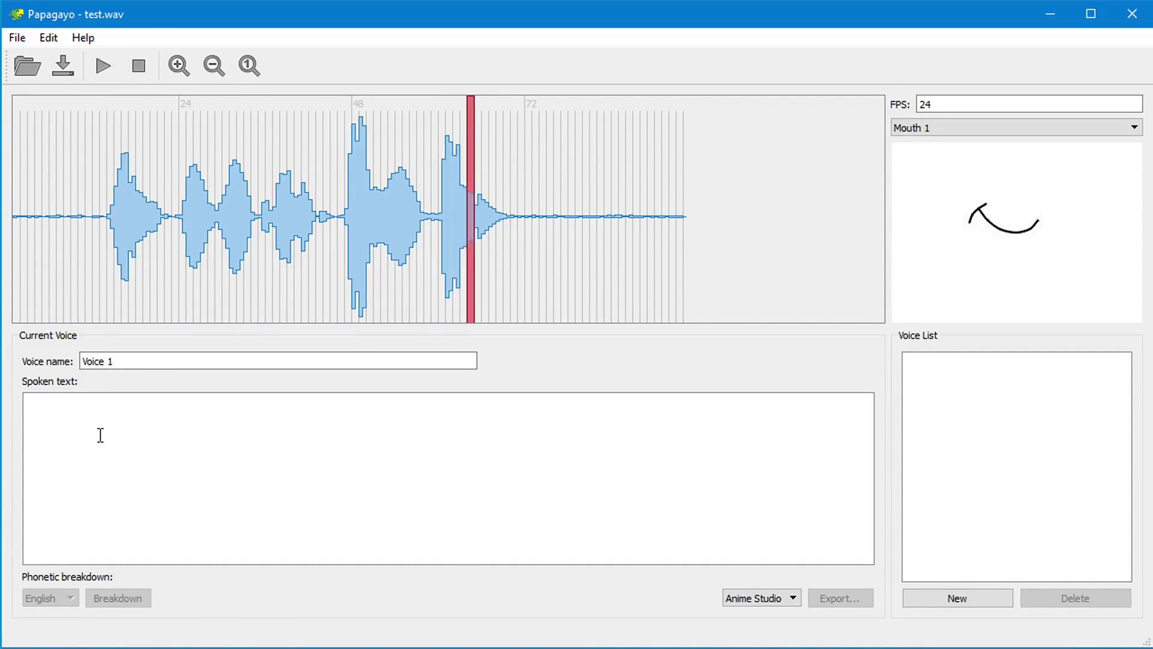
text(Th)
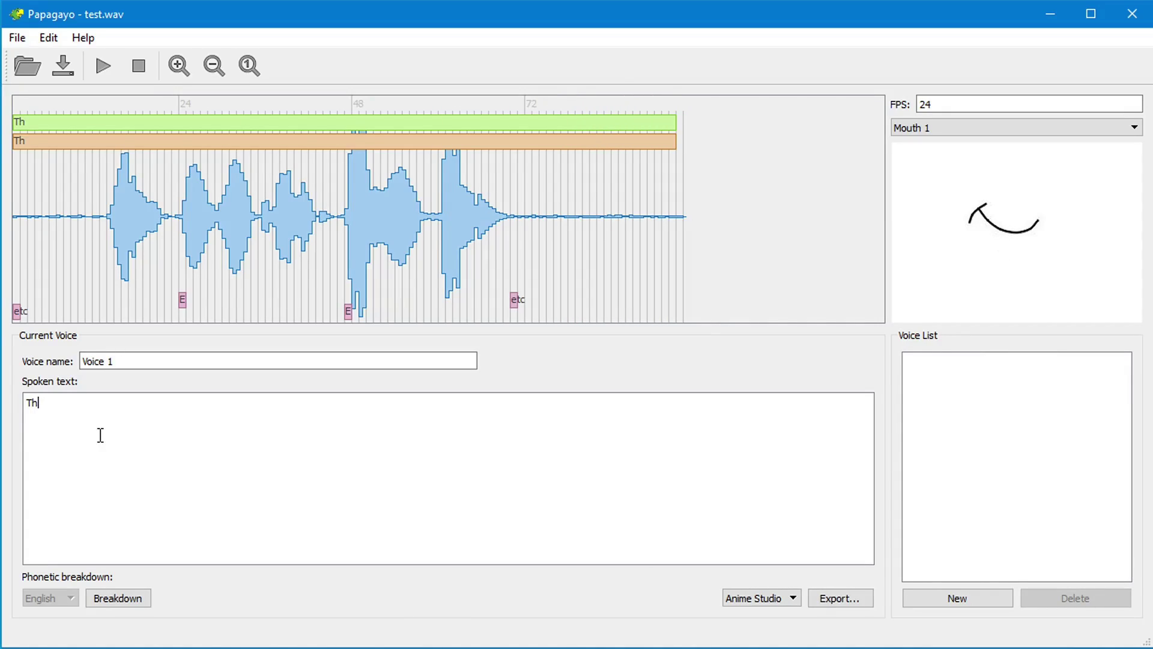
text(is is )
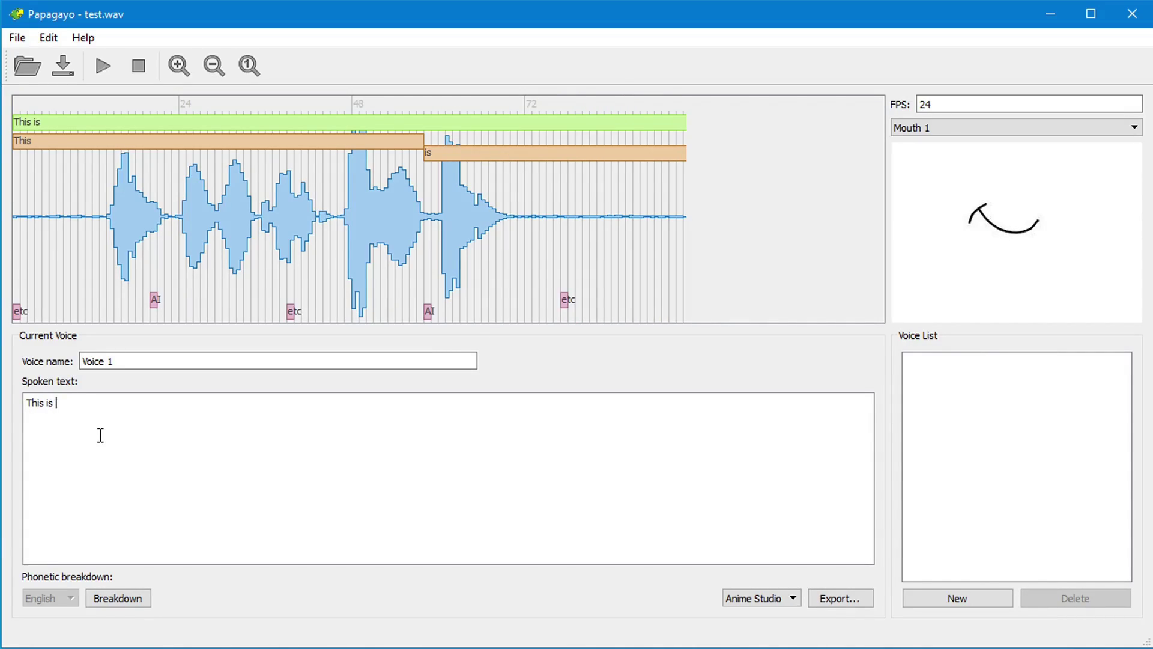
text(my test)
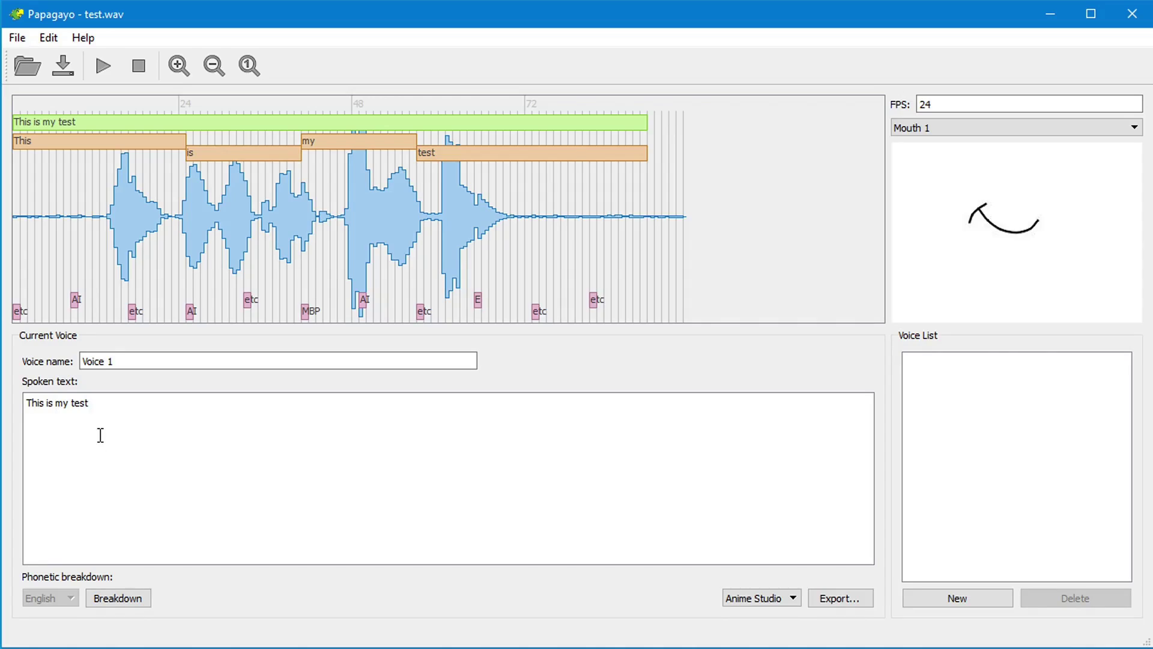
text( audio file.)
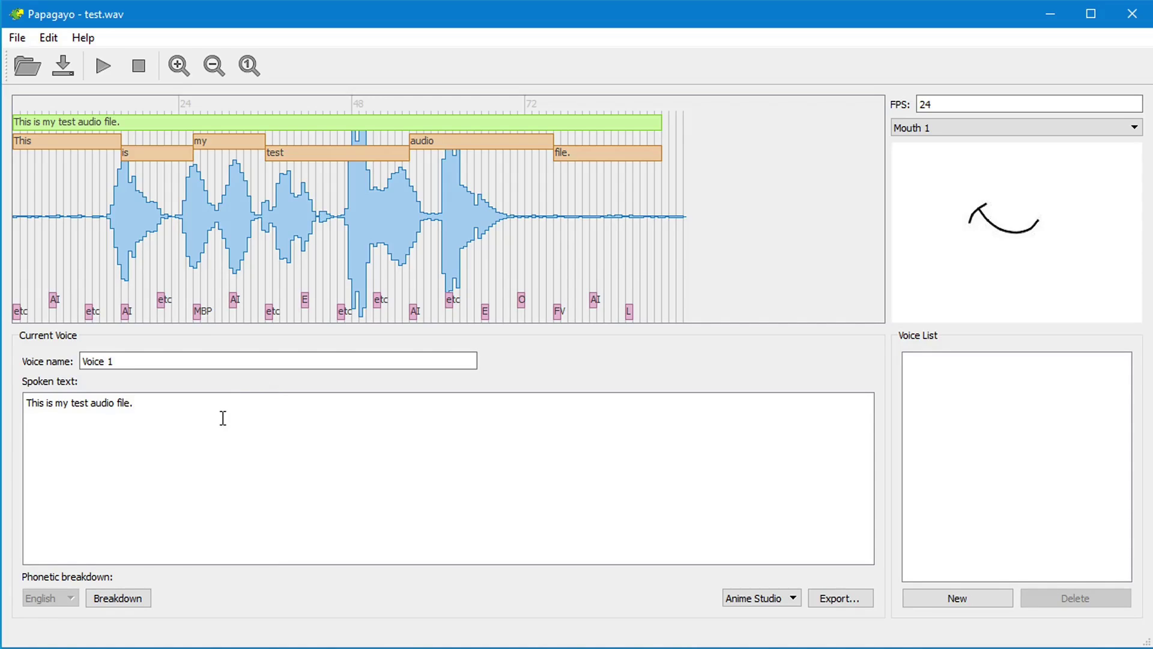
click(103, 70)
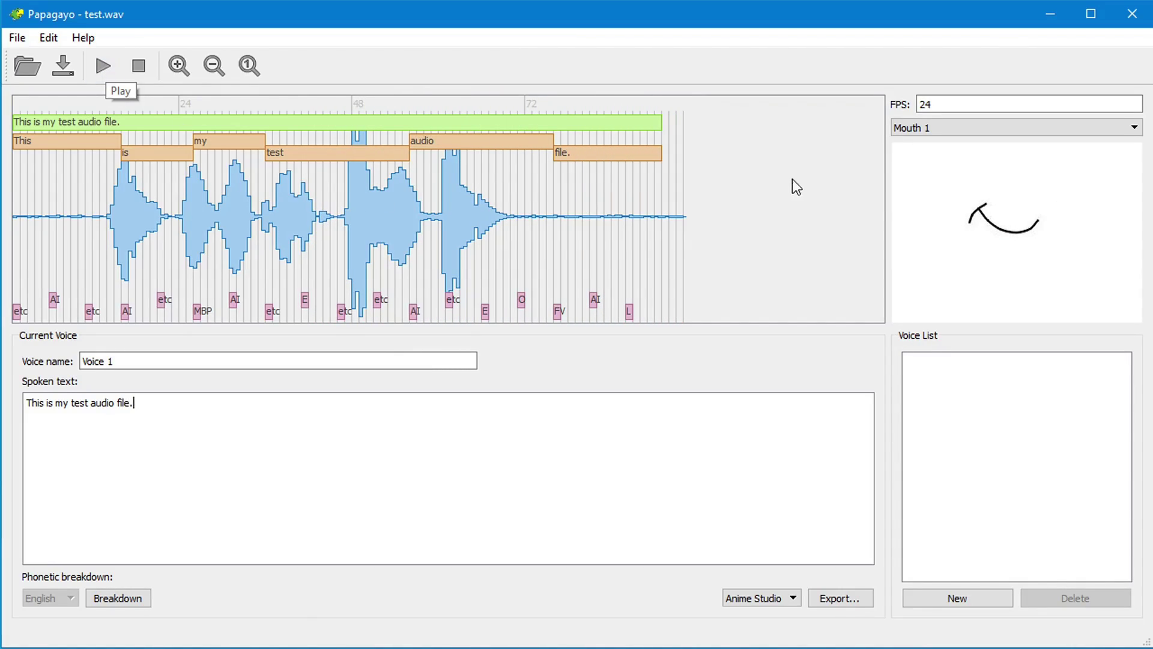
Choose Mouth 2 from the mouth list and play the lip-sync with it
click(921, 131)
click(927, 155)
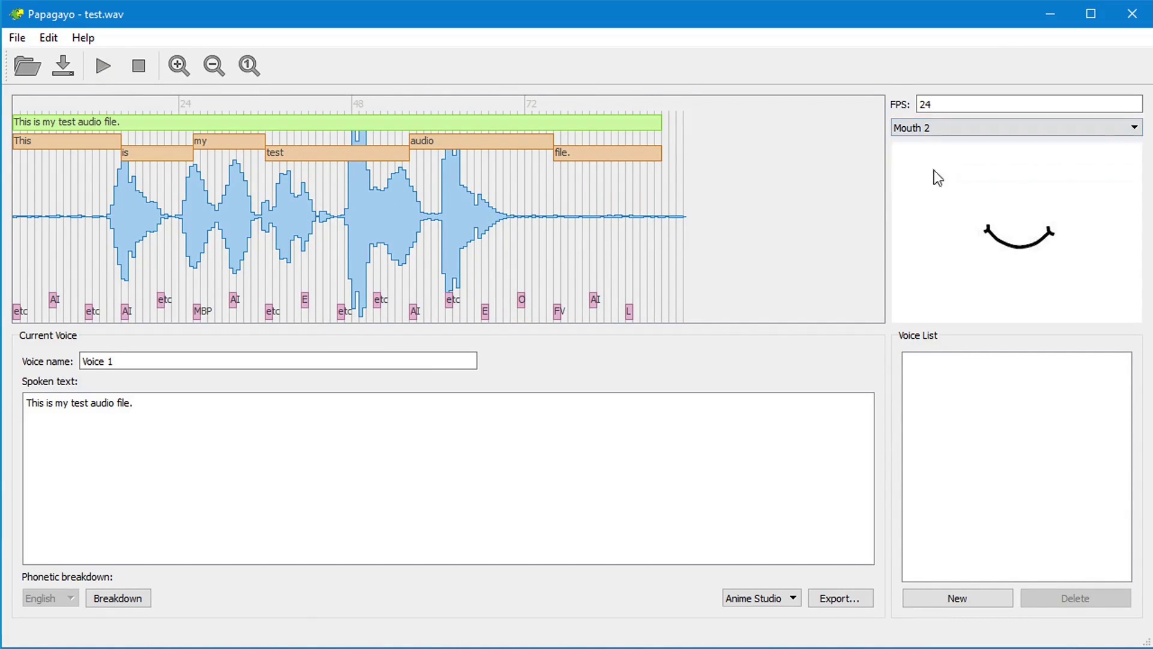
click(110, 71)
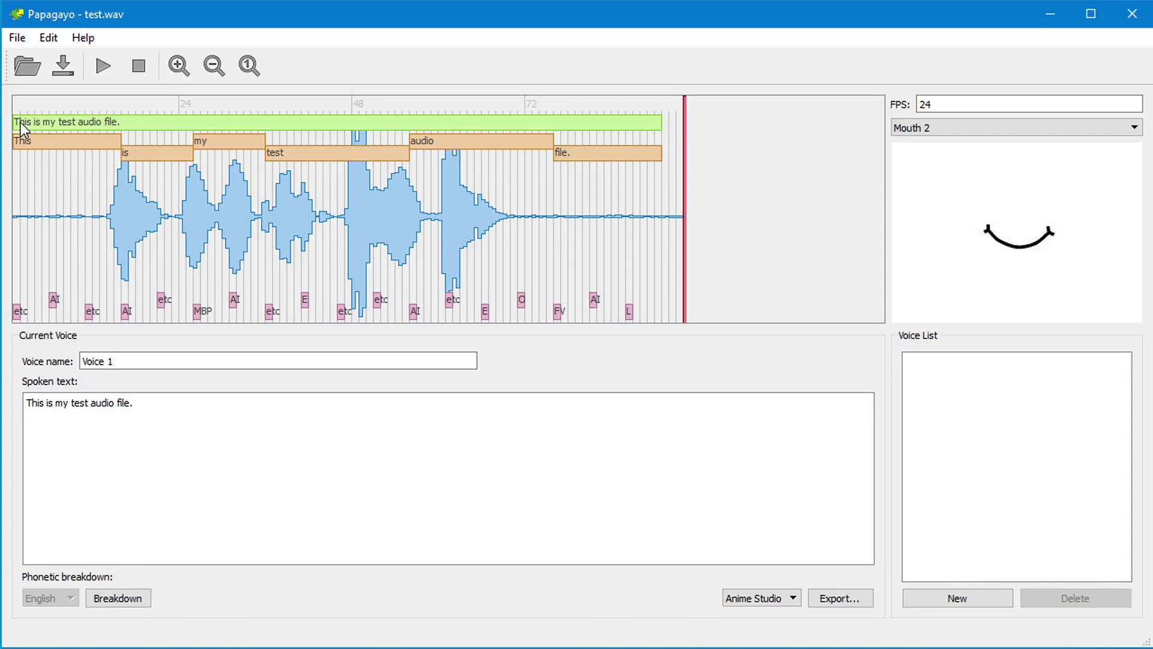
Drag the phrase bar's start to the first speech peak and its end to just before frame 72
drag(21, 123, 102, 130)
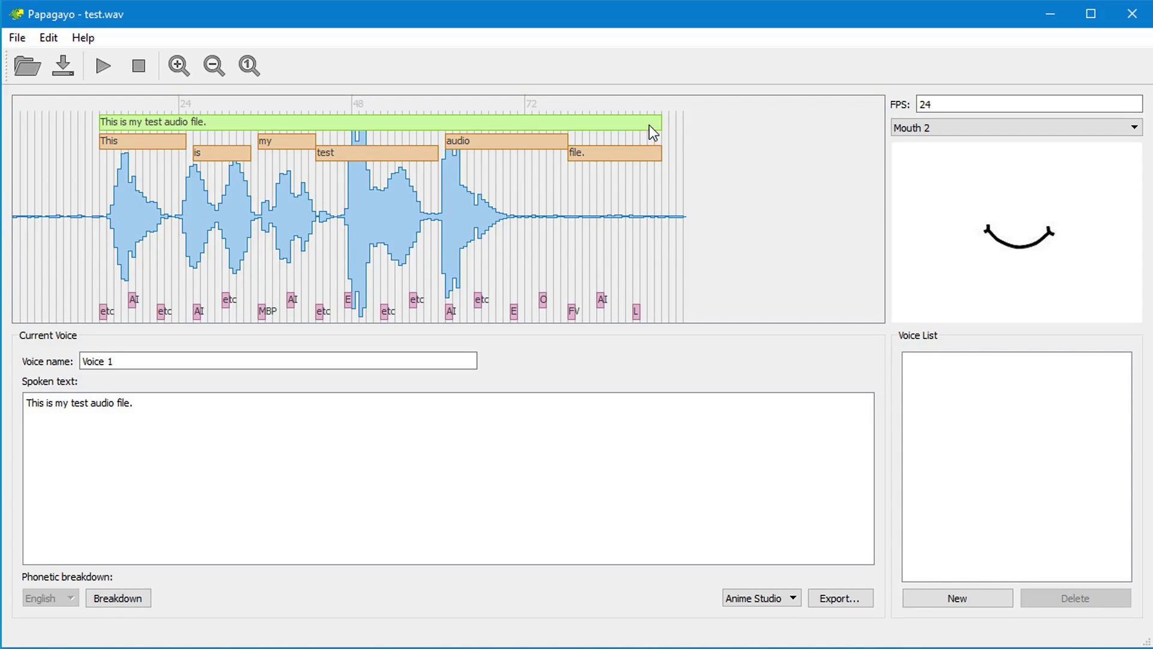
drag(650, 125, 503, 132)
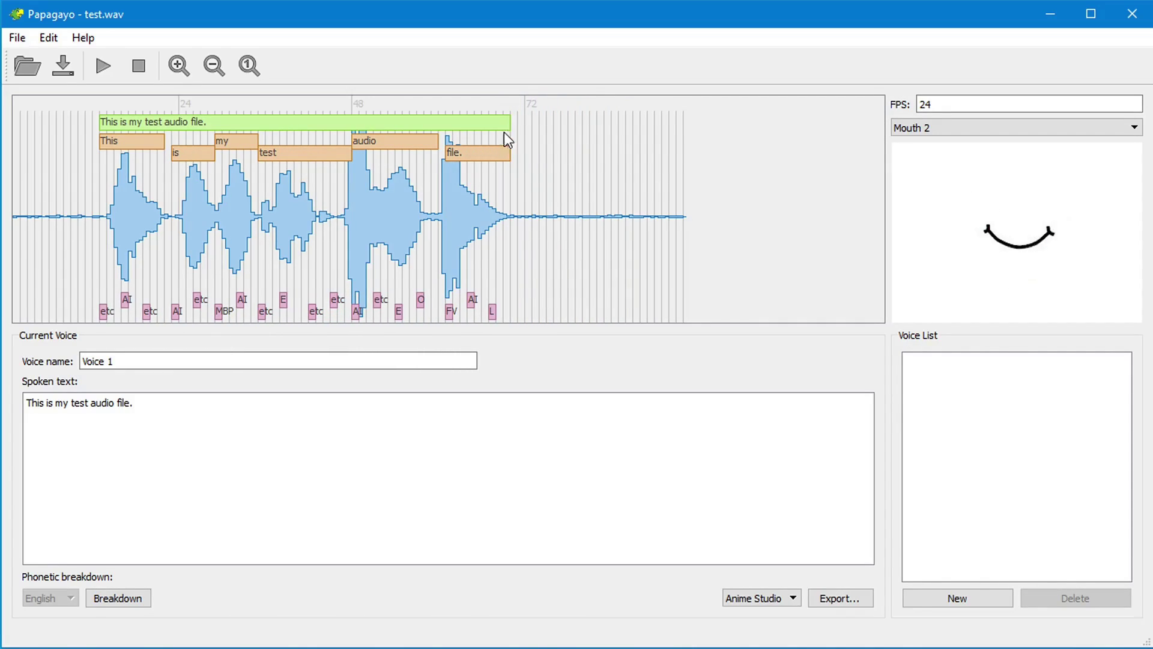
Play and scrub through the opening words to check mouth shapes against the audio
click(103, 65)
click(132, 214)
drag(132, 214, 114, 212)
drag(106, 215, 245, 219)
drag(255, 141, 246, 143)
drag(254, 203, 251, 206)
drag(262, 154, 323, 211)
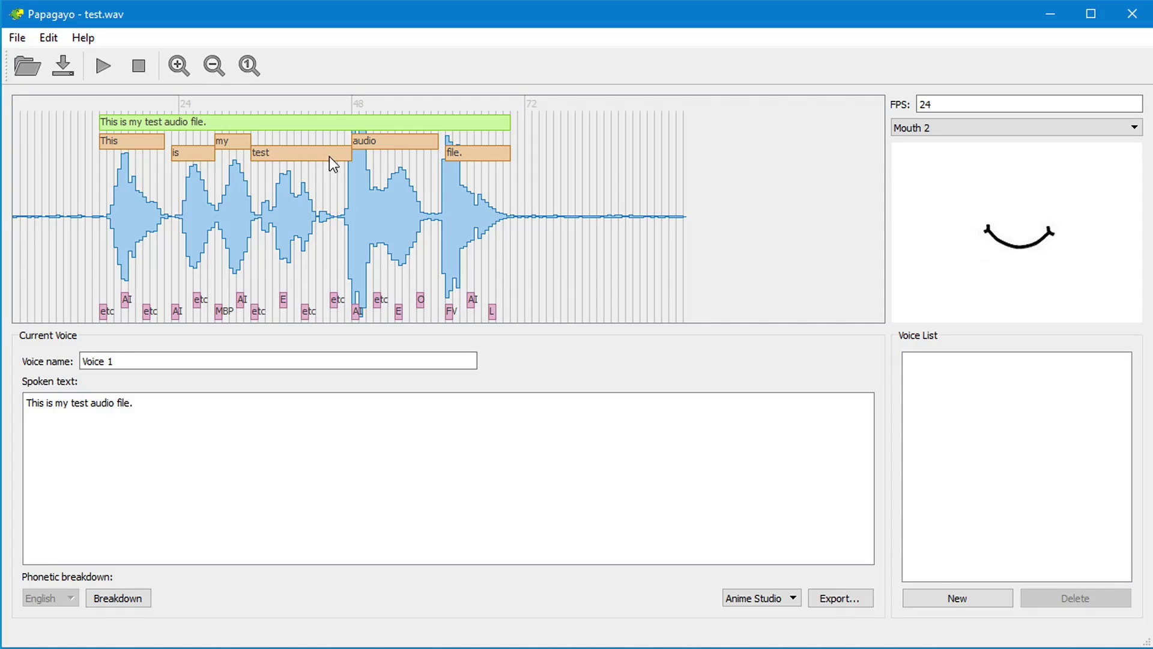
End the word test earlier and widen audio at both ends, then replay
drag(329, 156, 309, 156)
drag(265, 205, 354, 215)
mouse_move(355, 143)
mouse_down()
mouse_move(341, 142)
mouse_move(384, 142)
mouse_move(327, 142)
mouse_move(342, 143)
mouse_up()
drag(418, 143, 430, 142)
click(103, 64)
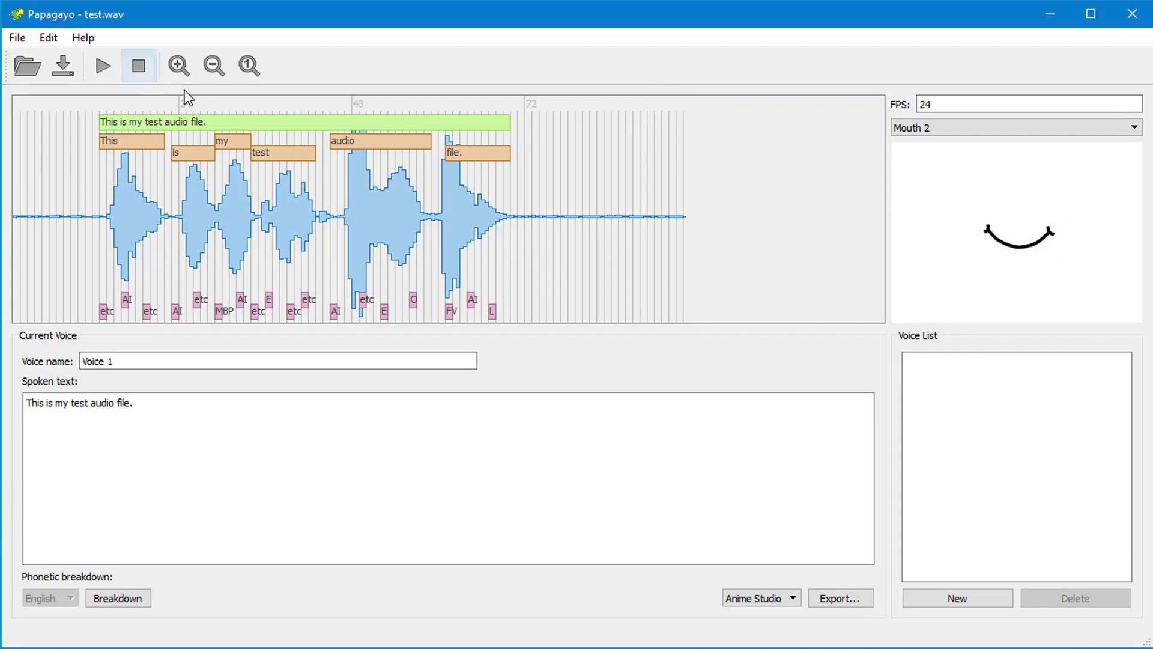
Shift the word file. one frame earlier and replay the whole lip-sync
click(433, 188)
drag(445, 153, 435, 153)
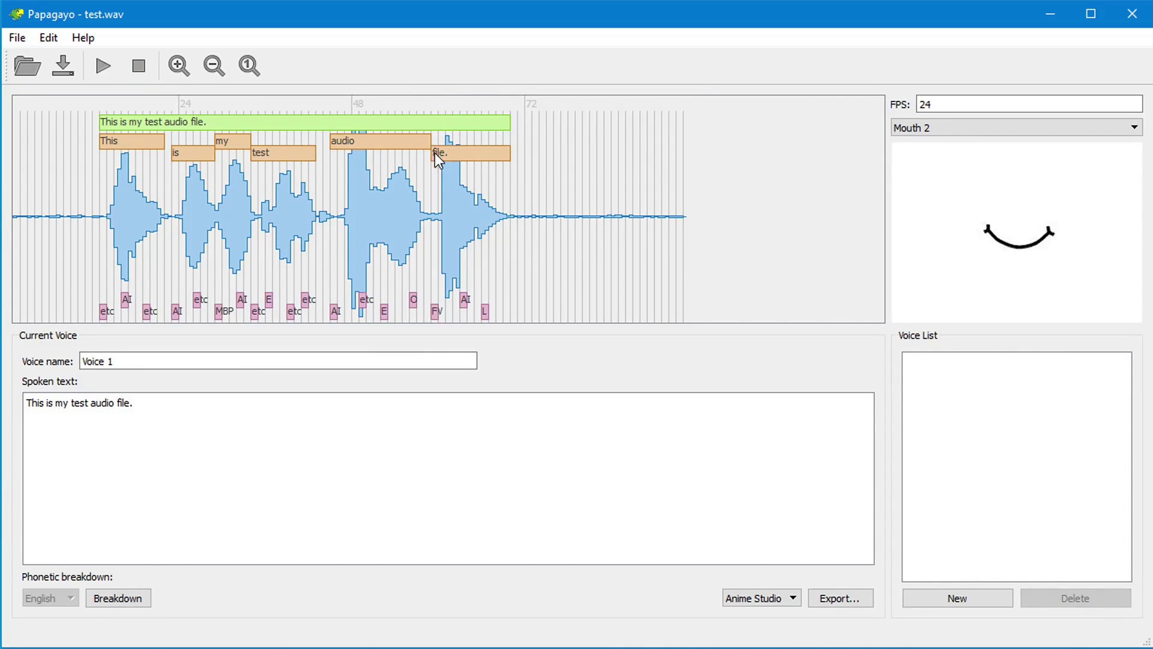
drag(445, 212, 527, 214)
click(104, 67)
drag(80, 404, 94, 404)
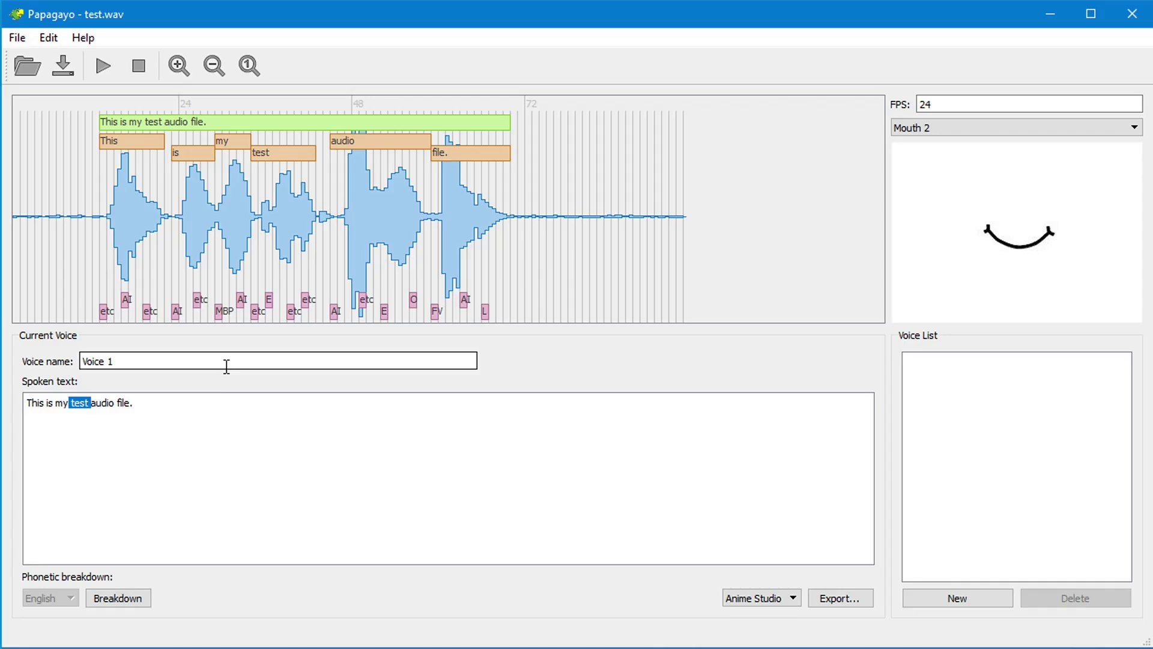
click(76, 409)
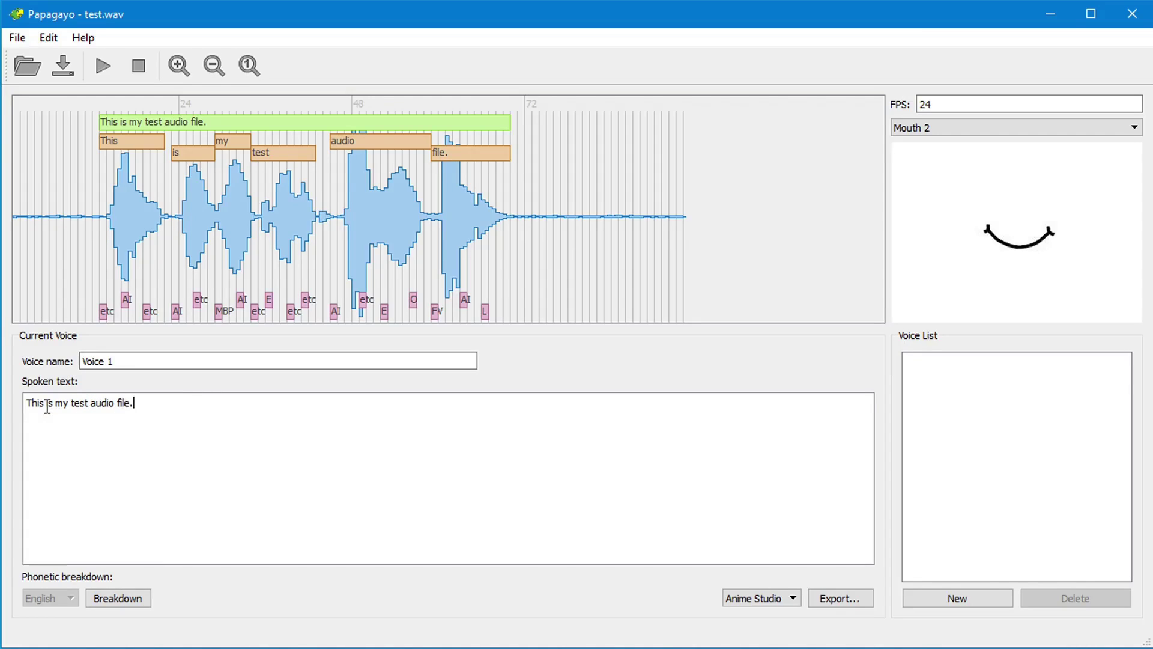
drag(45, 406, 18, 412)
key(End)
Preview the lip-sync with the Preston Blair cartoon-face mouth set
click(952, 129)
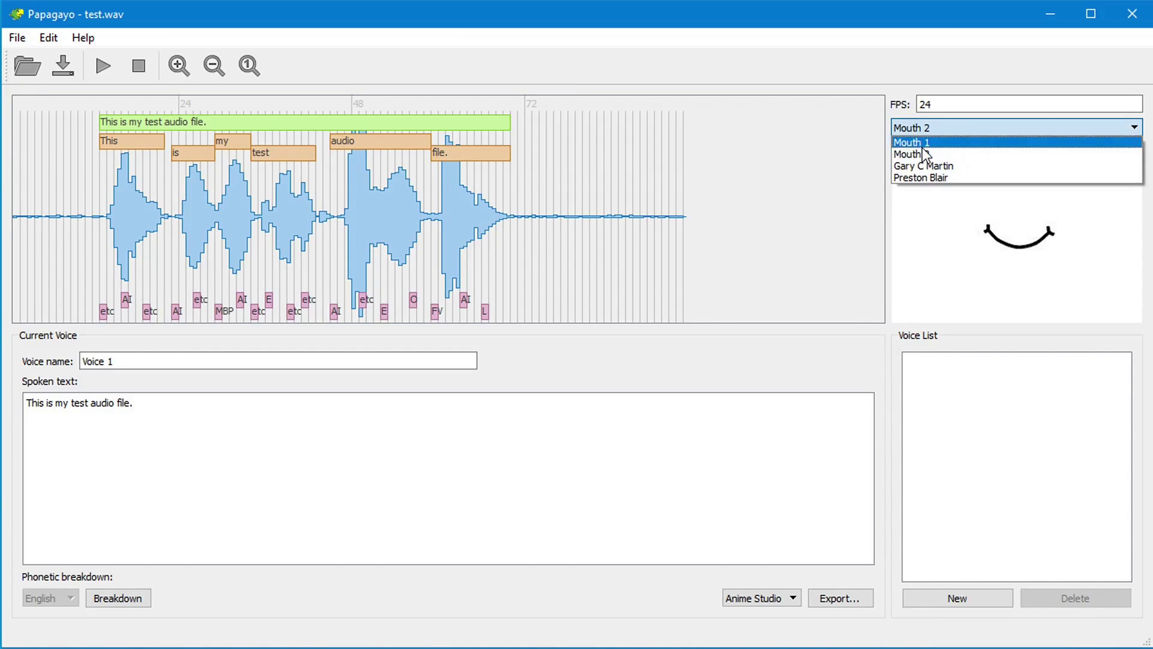
click(920, 142)
click(922, 129)
click(922, 177)
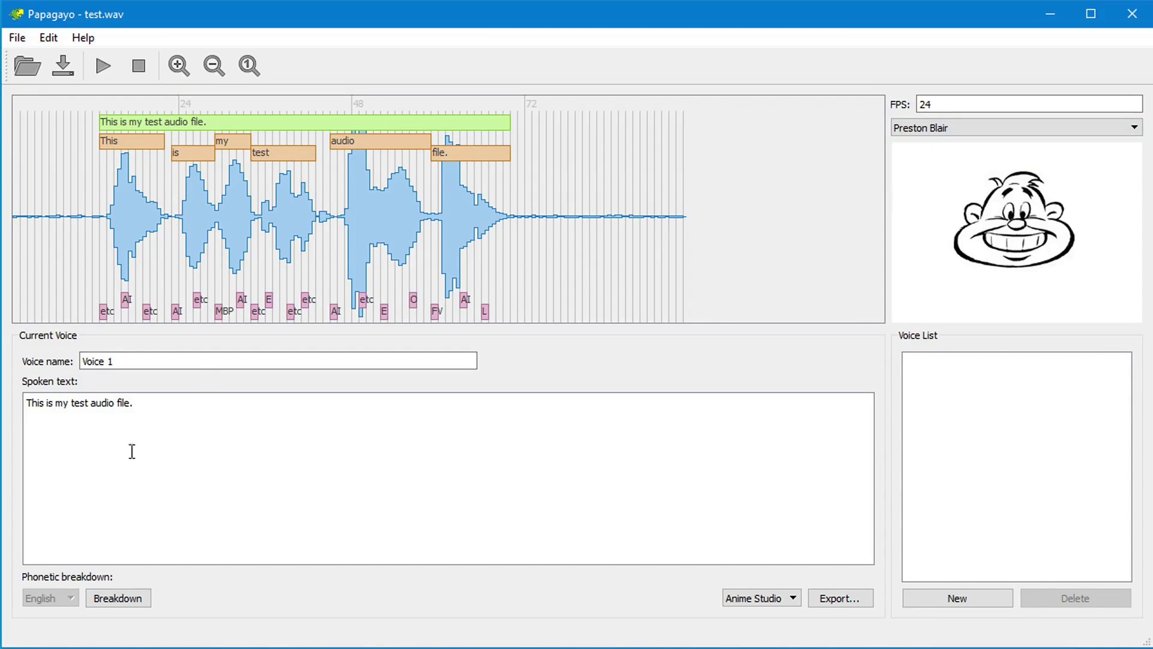
click(107, 67)
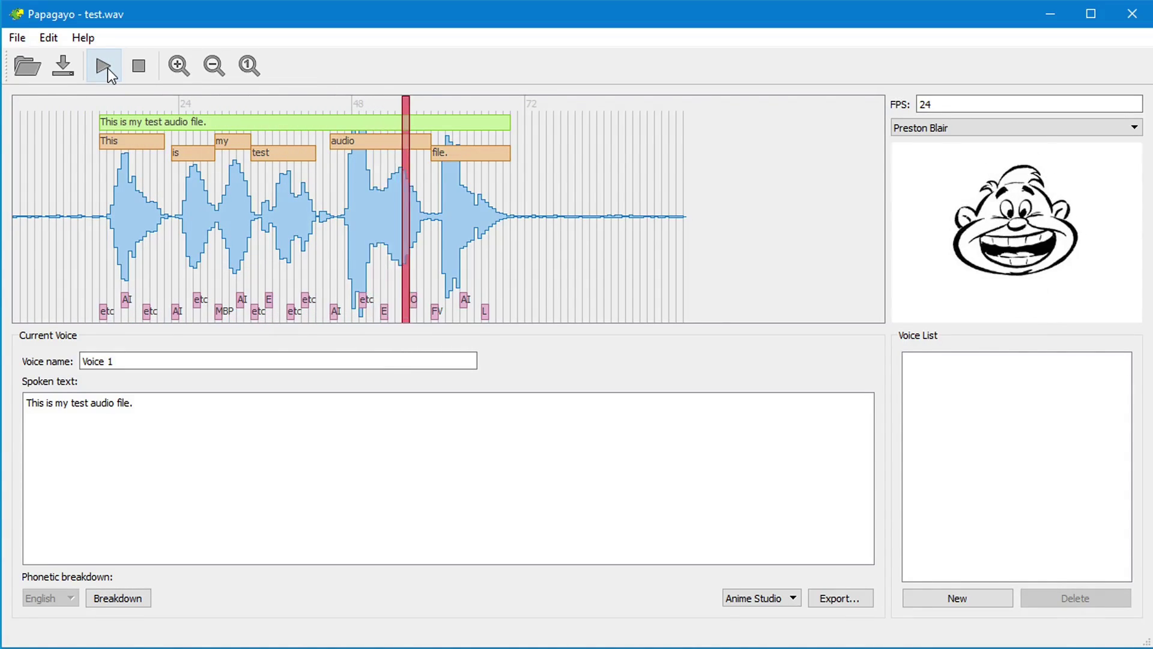
Switch to the Gary C Martin mouth set and play the lip-sync again
click(903, 129)
click(913, 165)
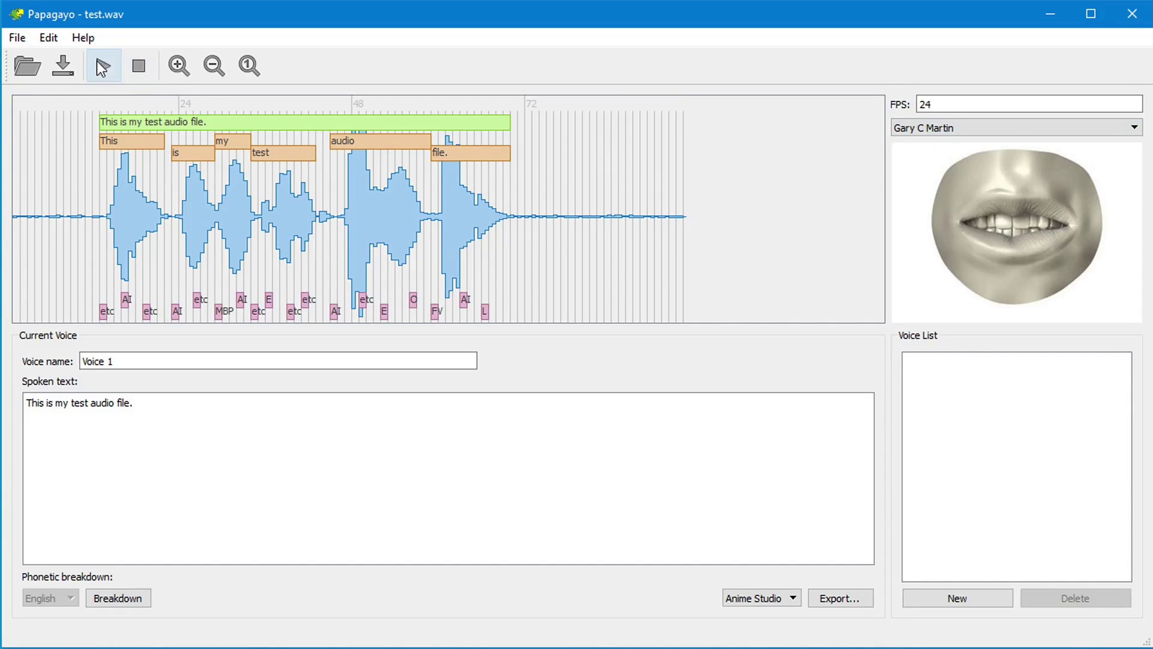
click(103, 66)
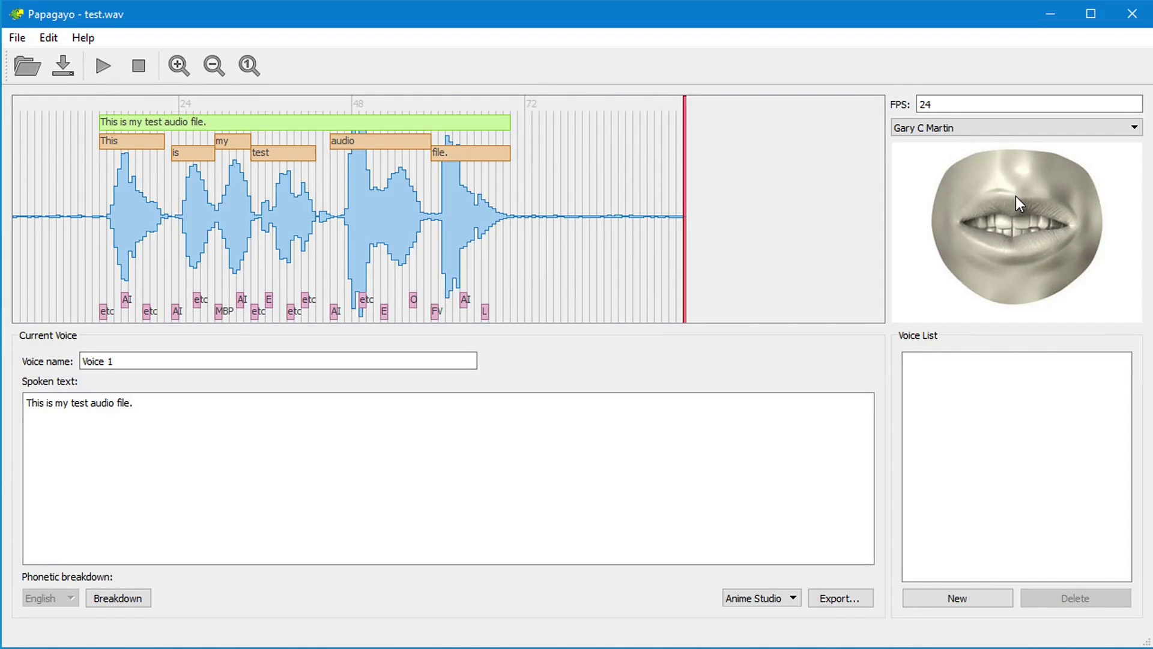
click(762, 597)
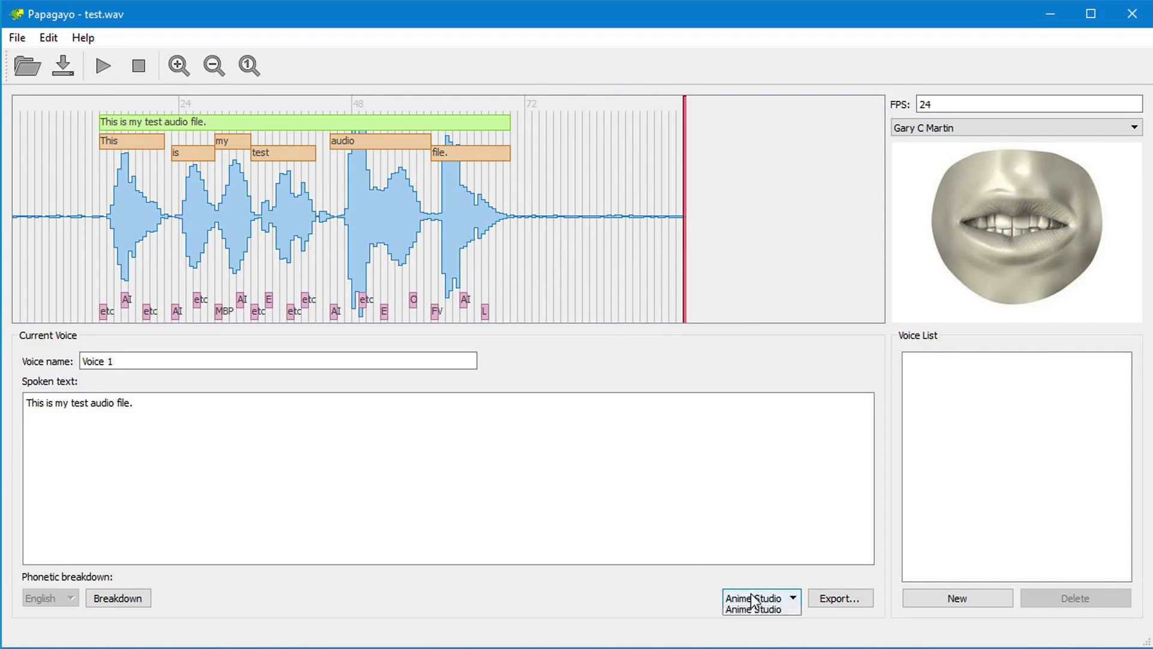
click(751, 612)
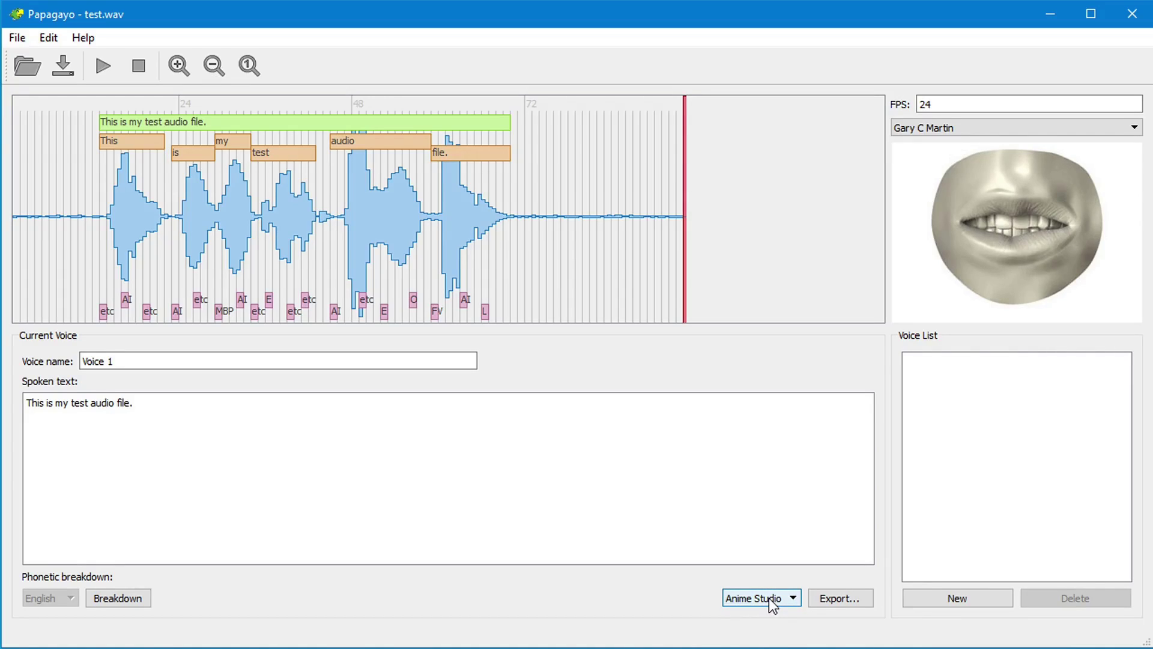
click(316, 435)
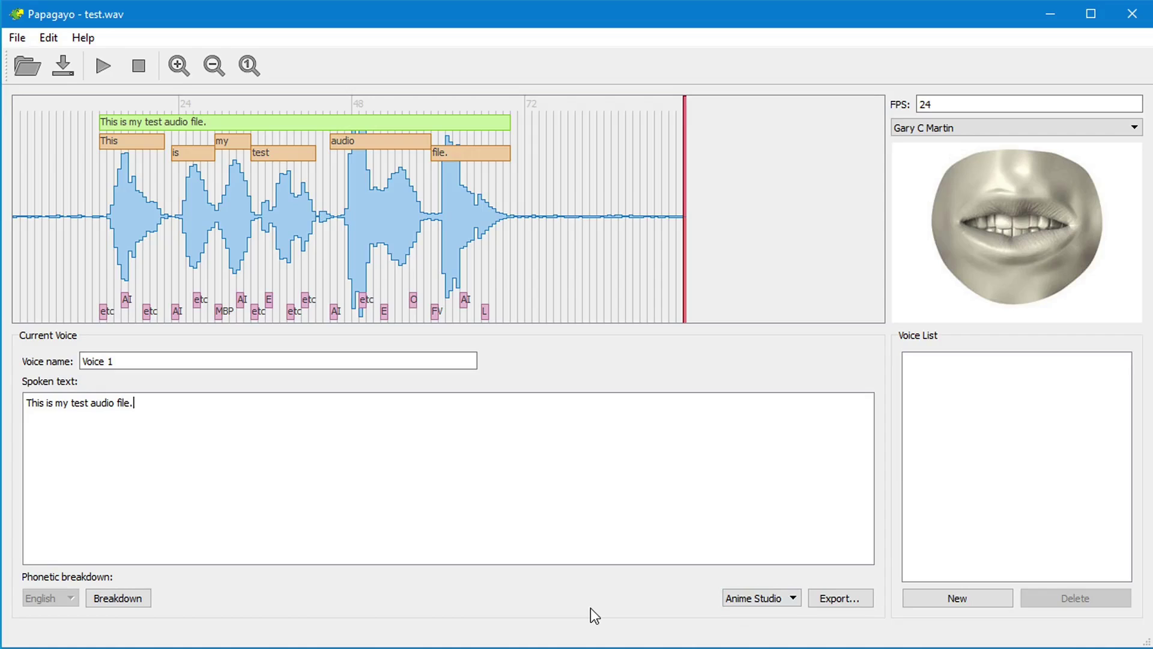
click(83, 37)
click(117, 57)
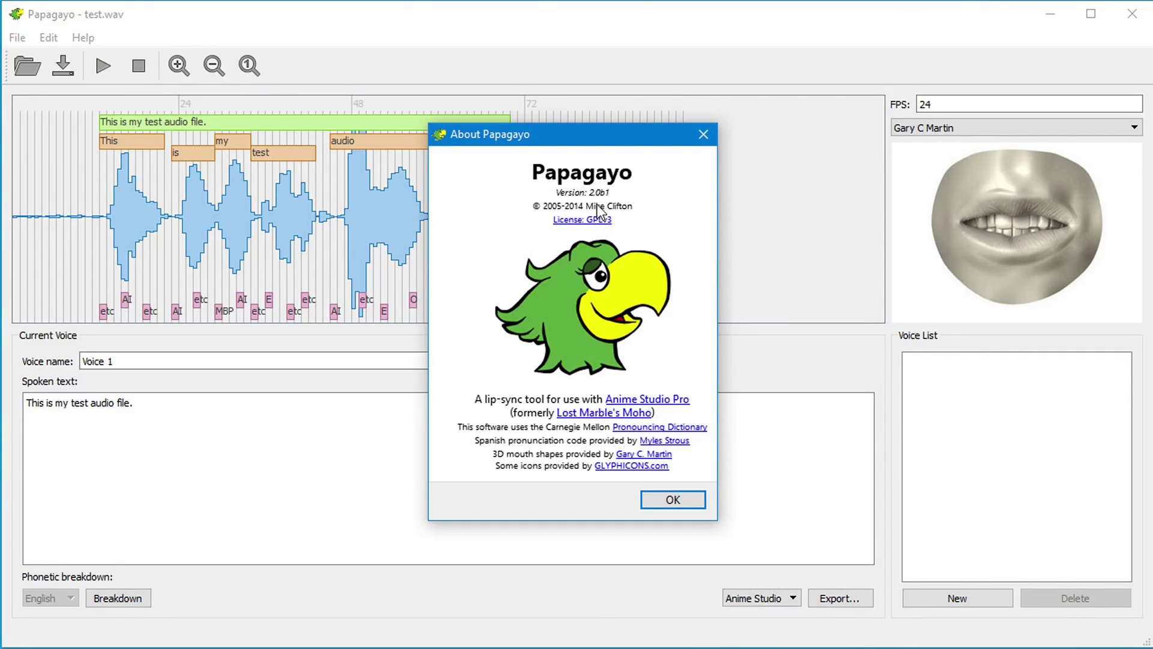
click(673, 499)
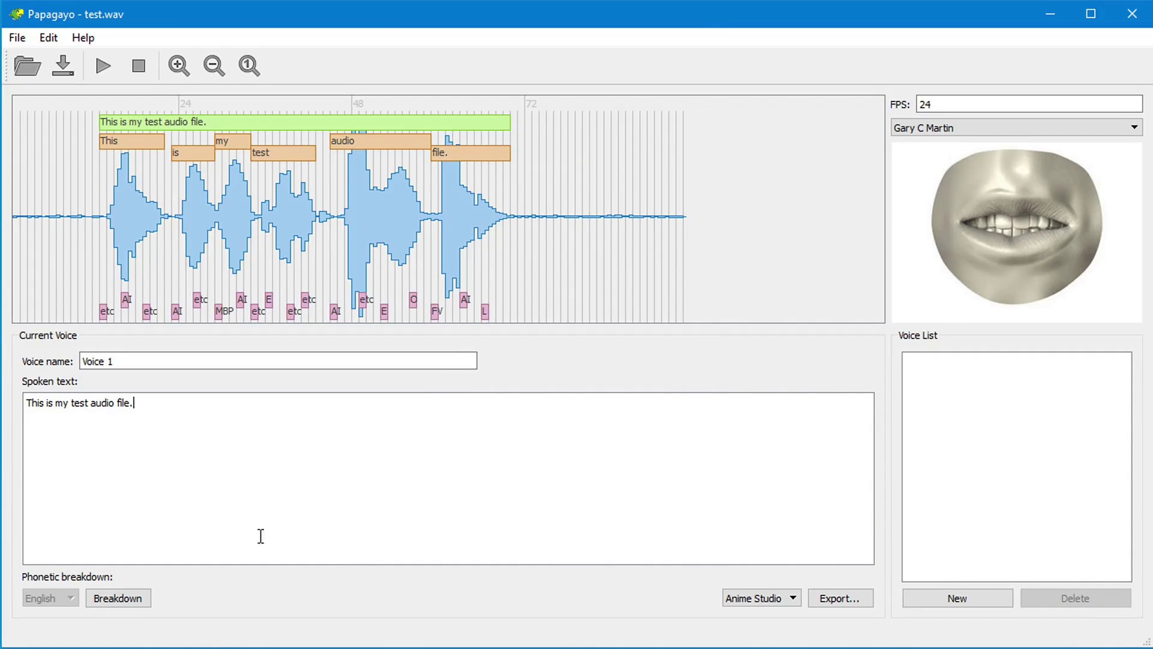
Save the project as test.pgo on the Desktop
click(17, 38)
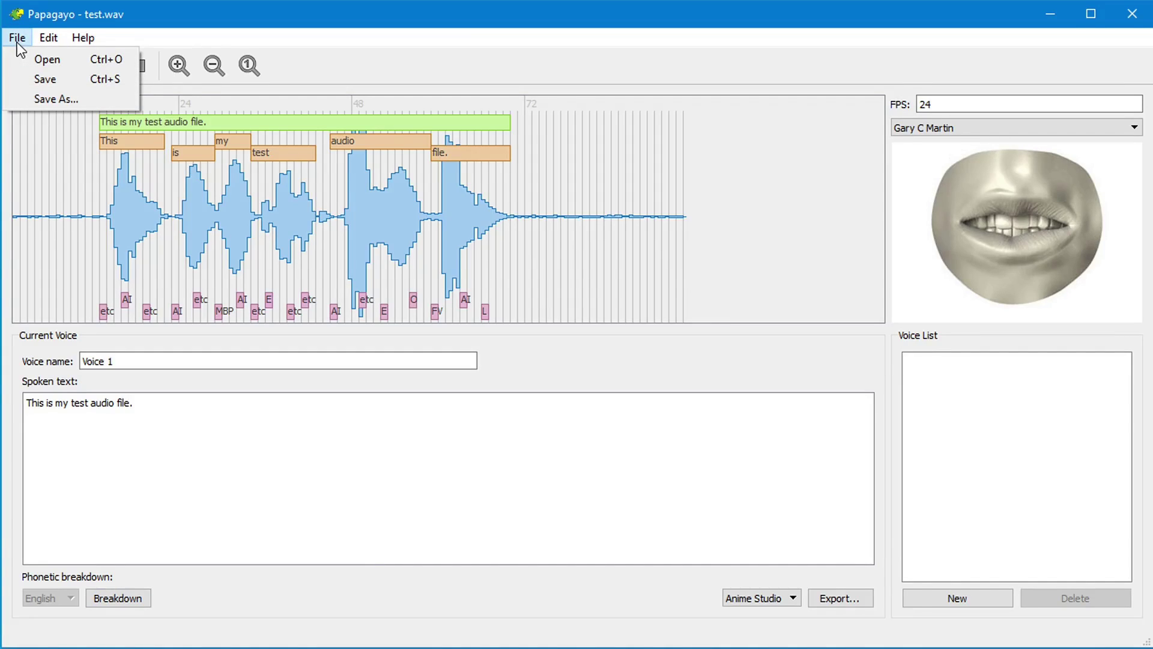
click(43, 80)
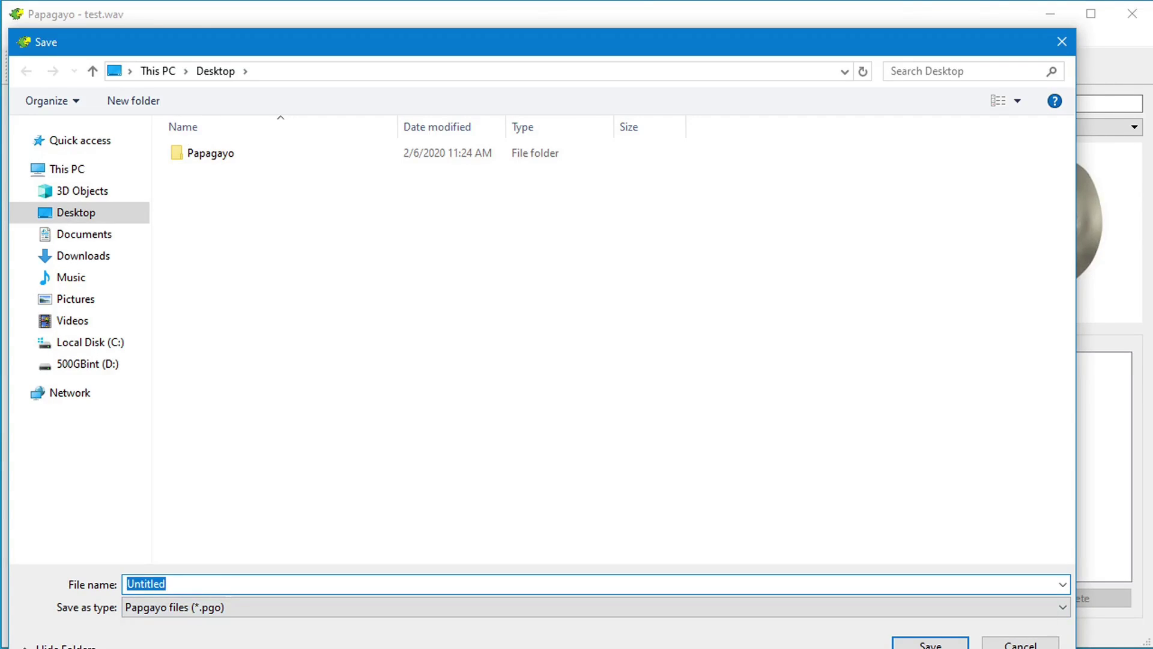
text(test)
key(Return)
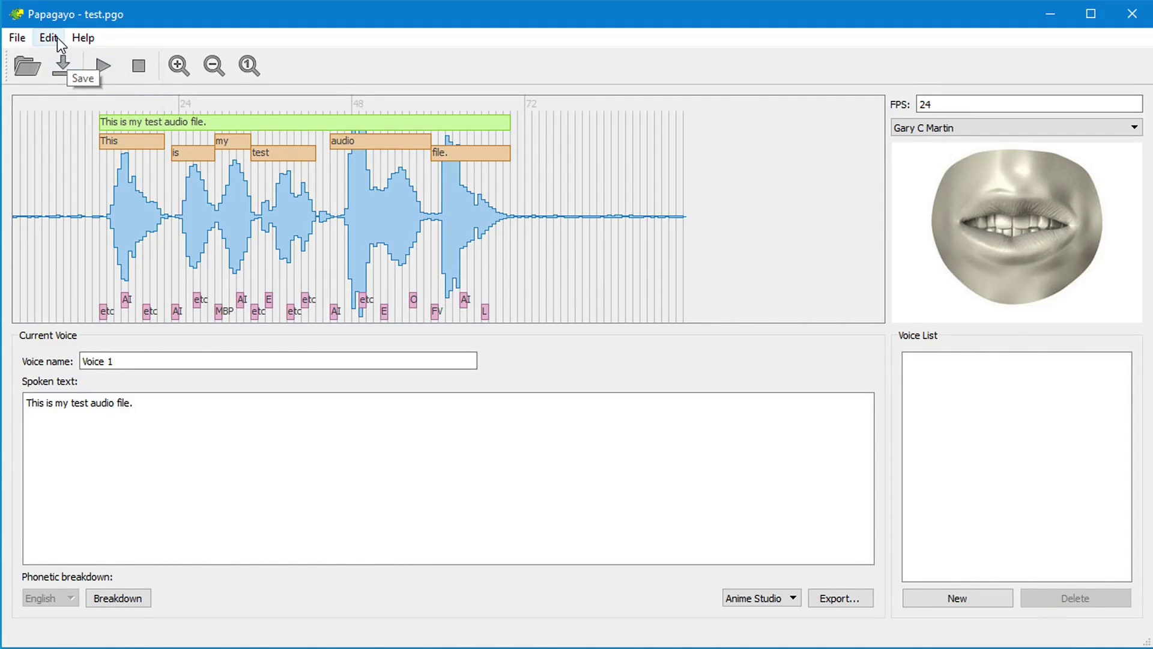
Export Voice 1's lip-sync data to the Desktop as a DAT file named Voice 1
click(16, 38)
click(18, 39)
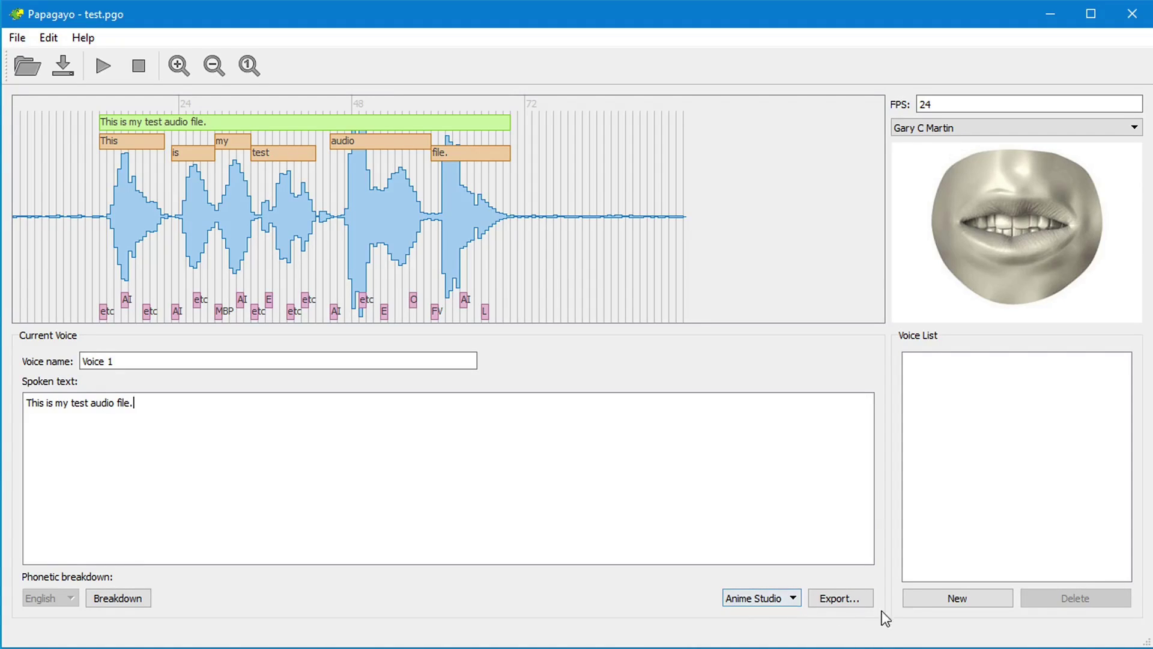
click(844, 602)
click(218, 607)
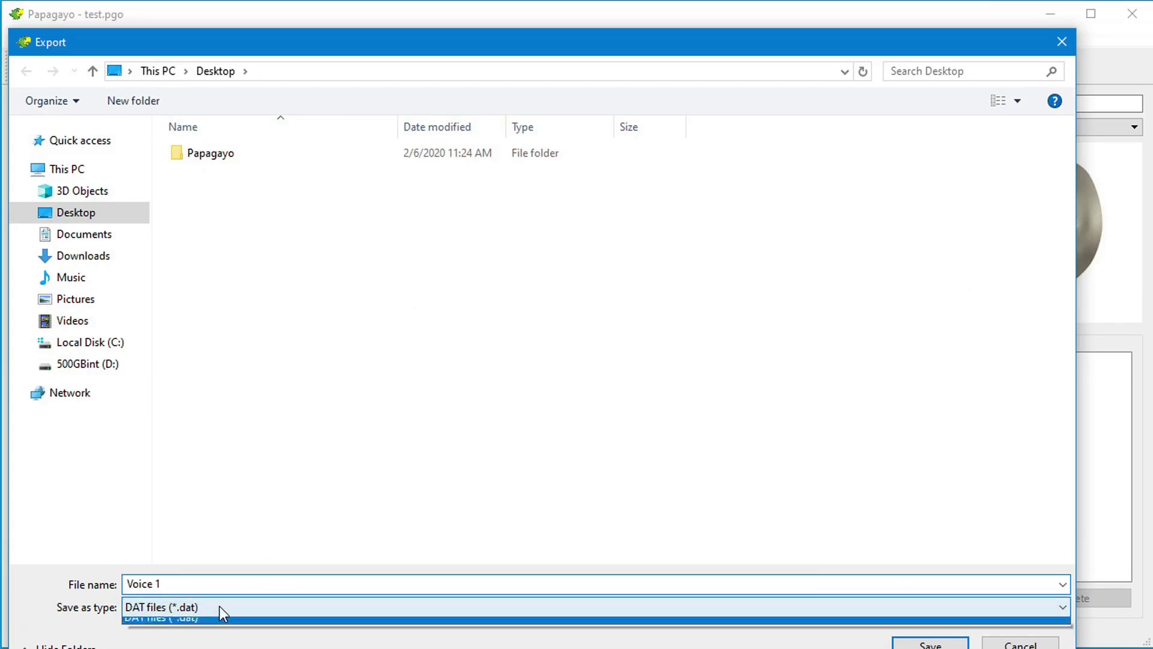
click(219, 607)
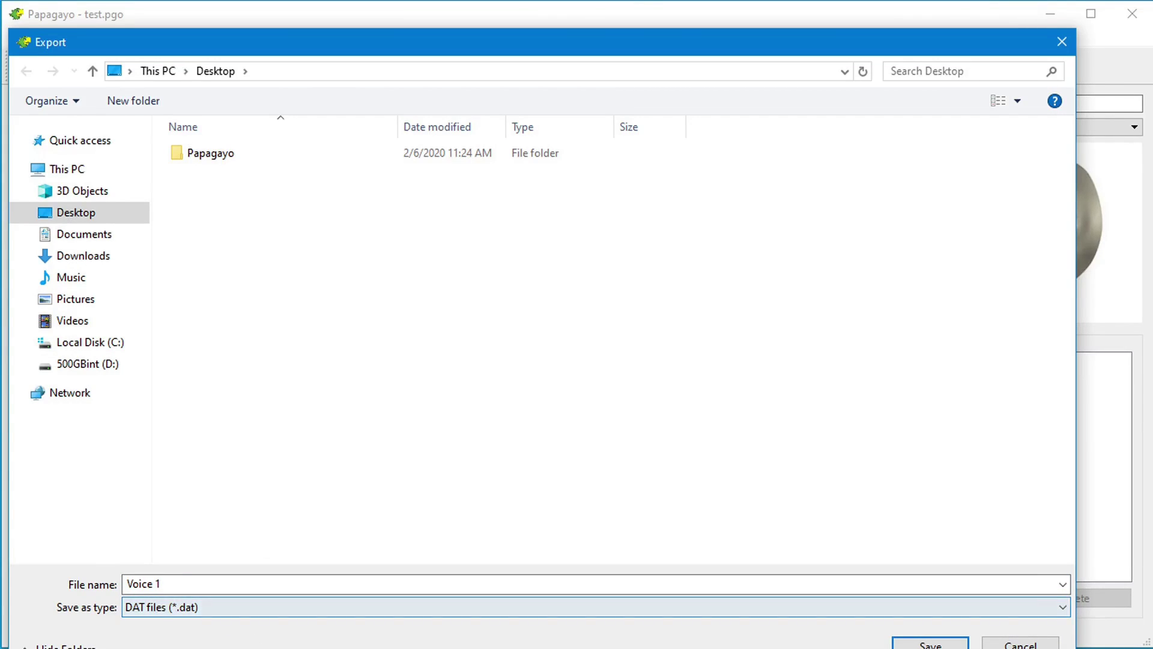
drag(283, 648, 290, 518)
click(191, 432)
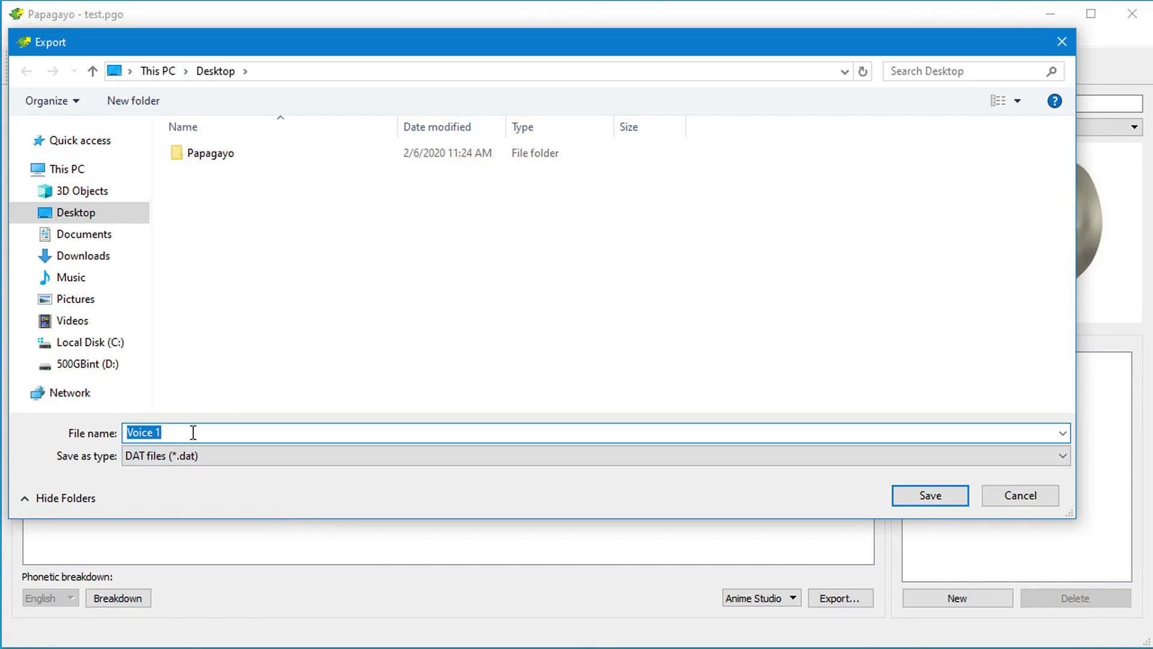
click(81, 215)
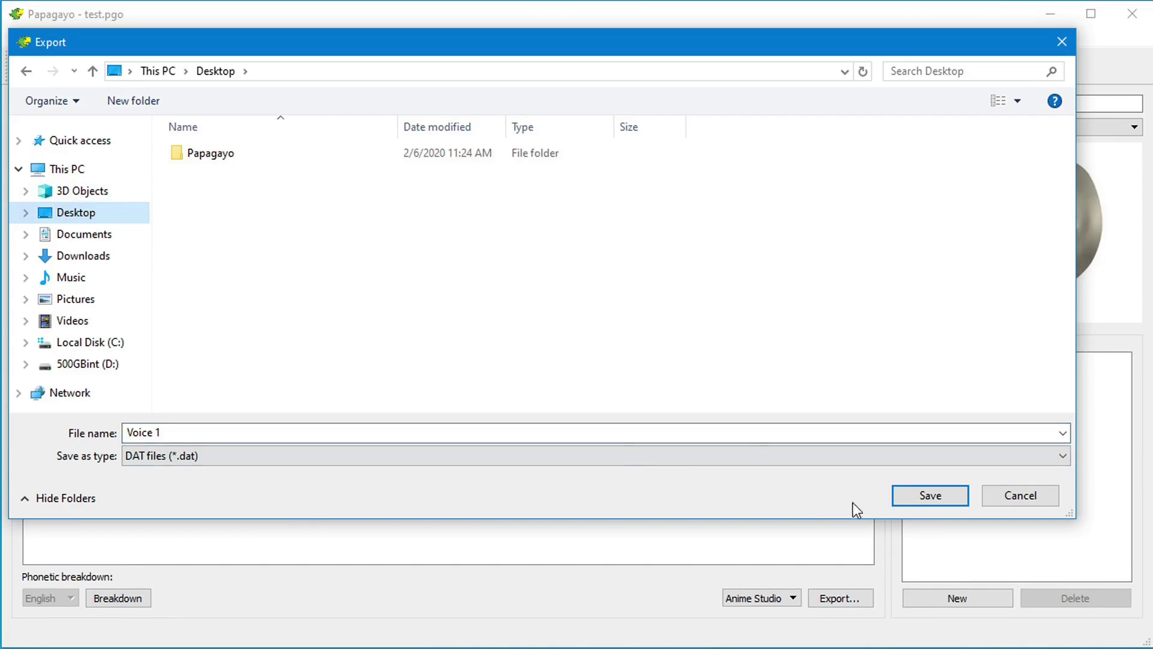
click(913, 498)
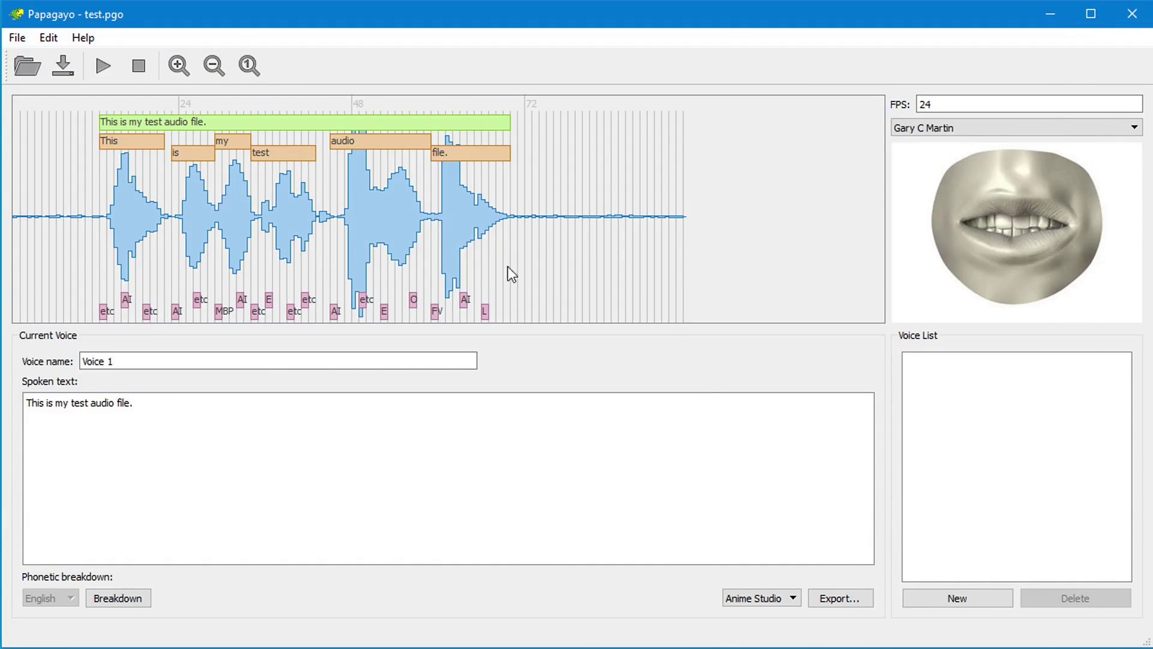
Restore the Papagayo window and open the desktop's Voice 1.dat file with Notepad
double_click(839, 20)
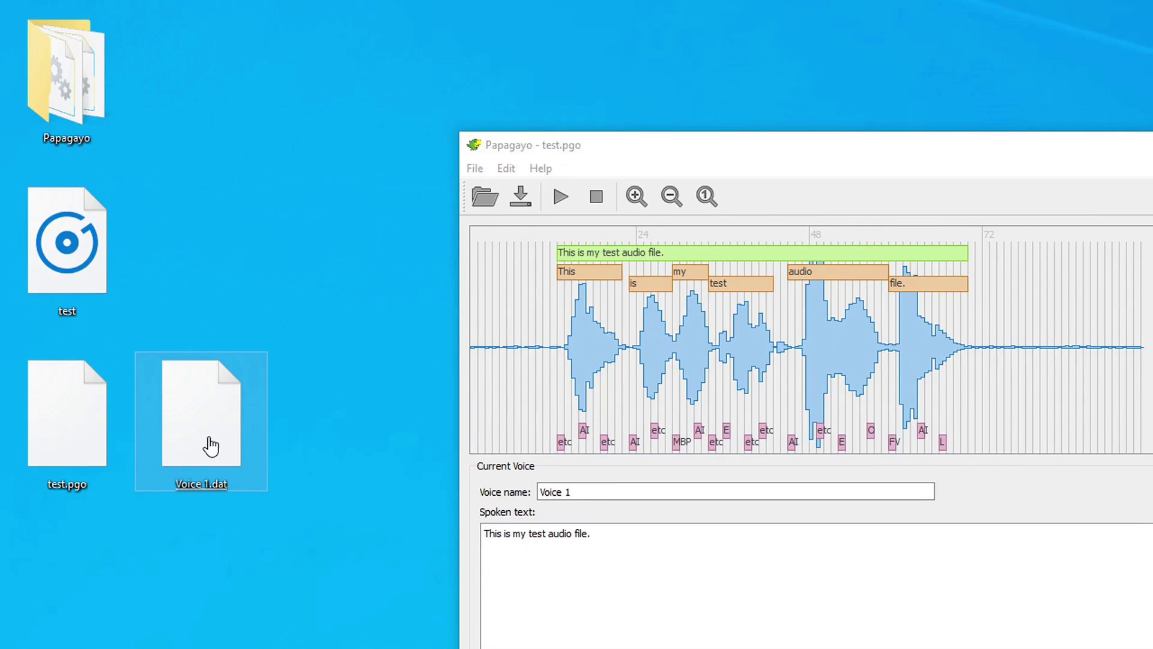
right_click(208, 437)
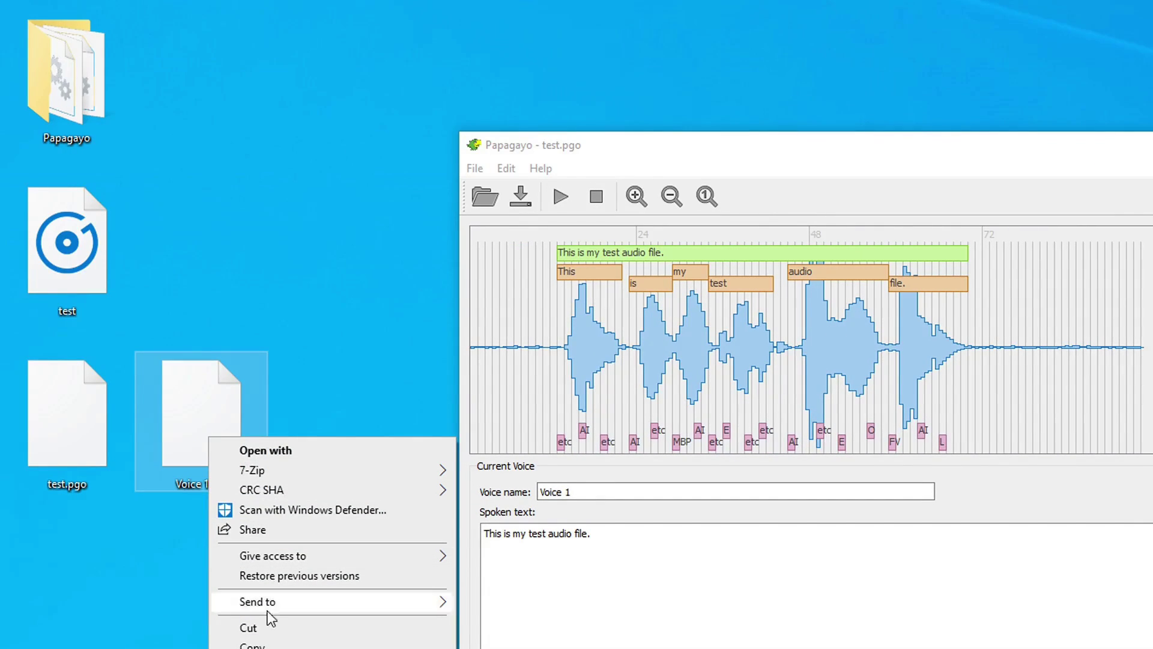
click(322, 368)
right_click(214, 398)
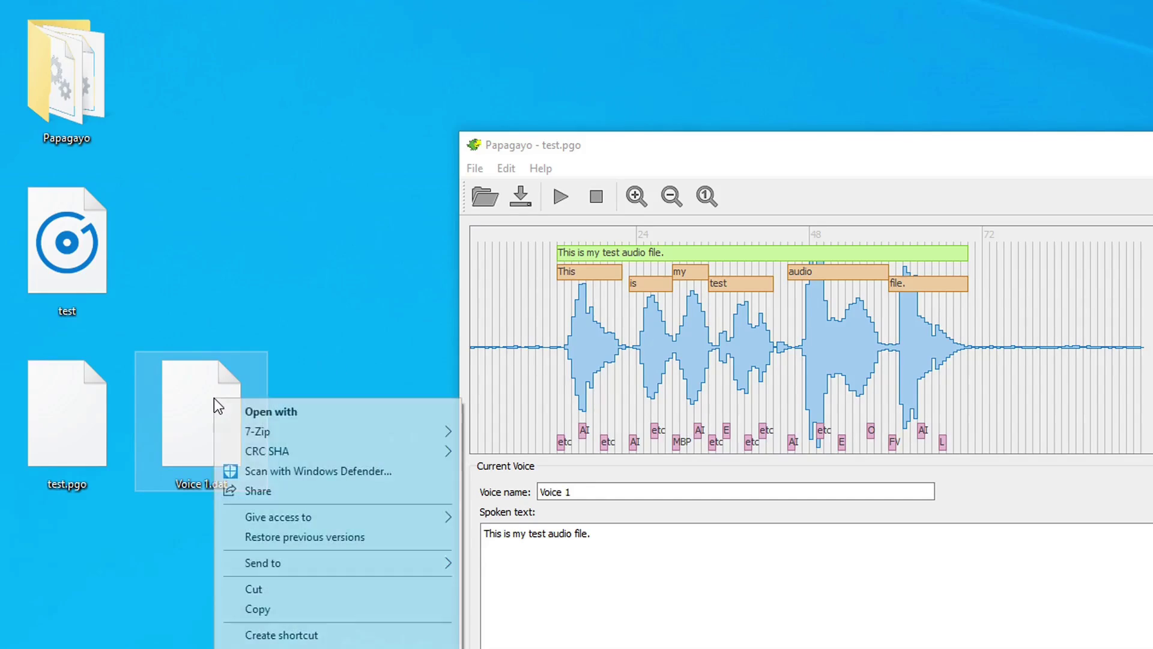
click(264, 430)
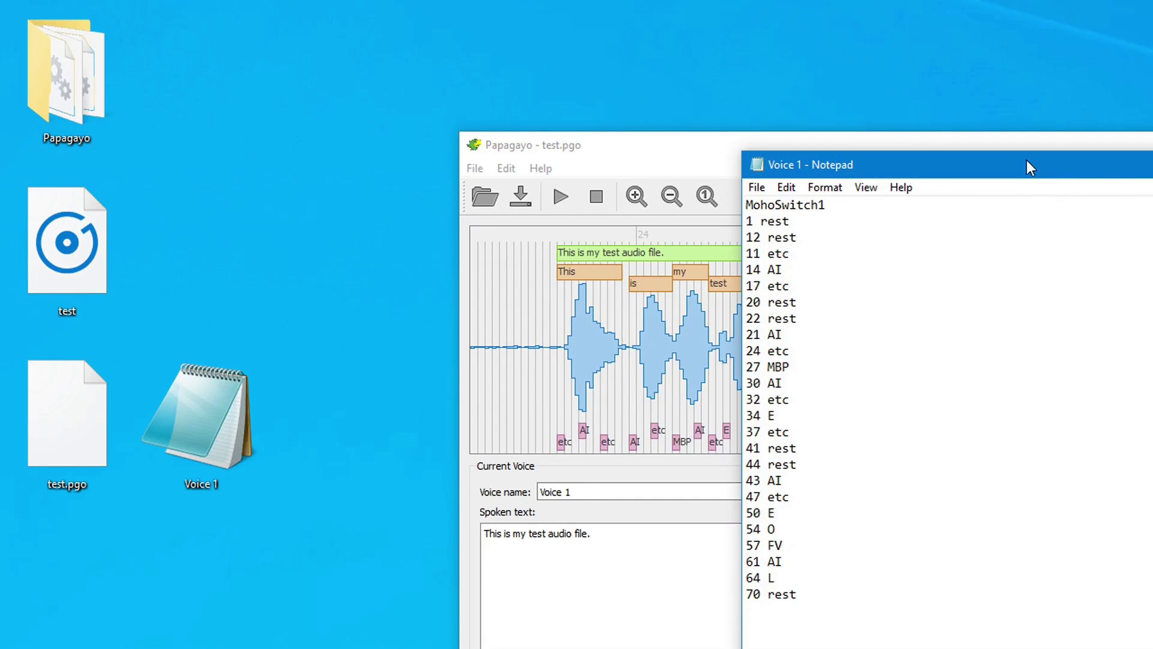
drag(1027, 162, 394, 59)
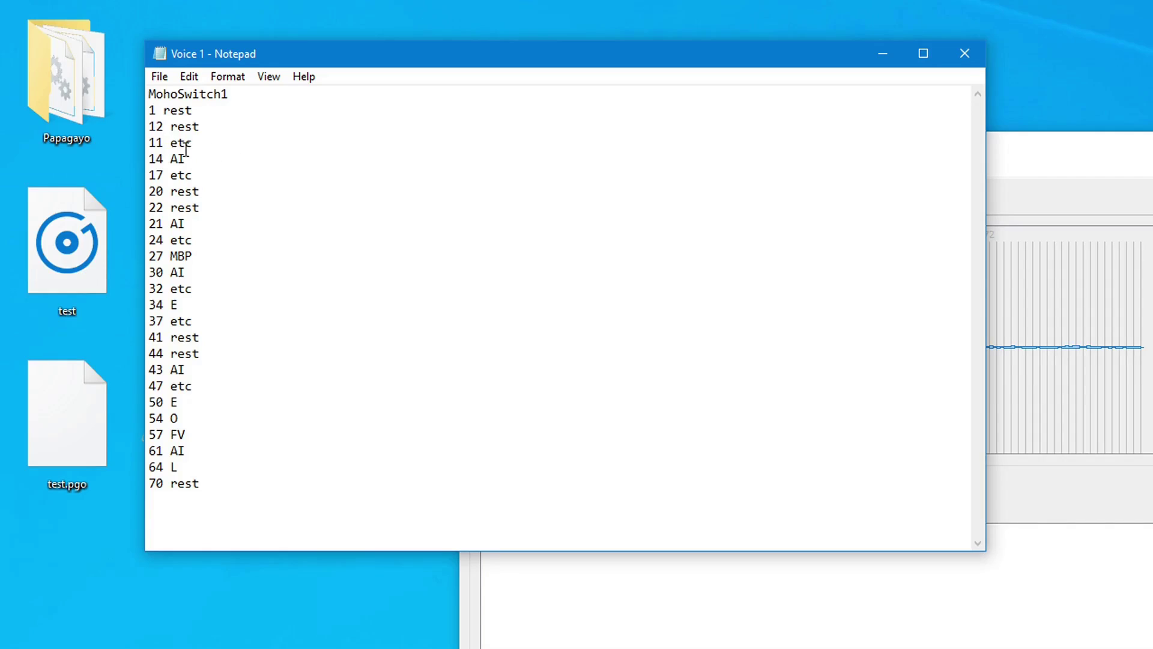
drag(170, 143, 198, 140)
click(156, 160)
drag(171, 160, 200, 178)
click(176, 186)
click(172, 190)
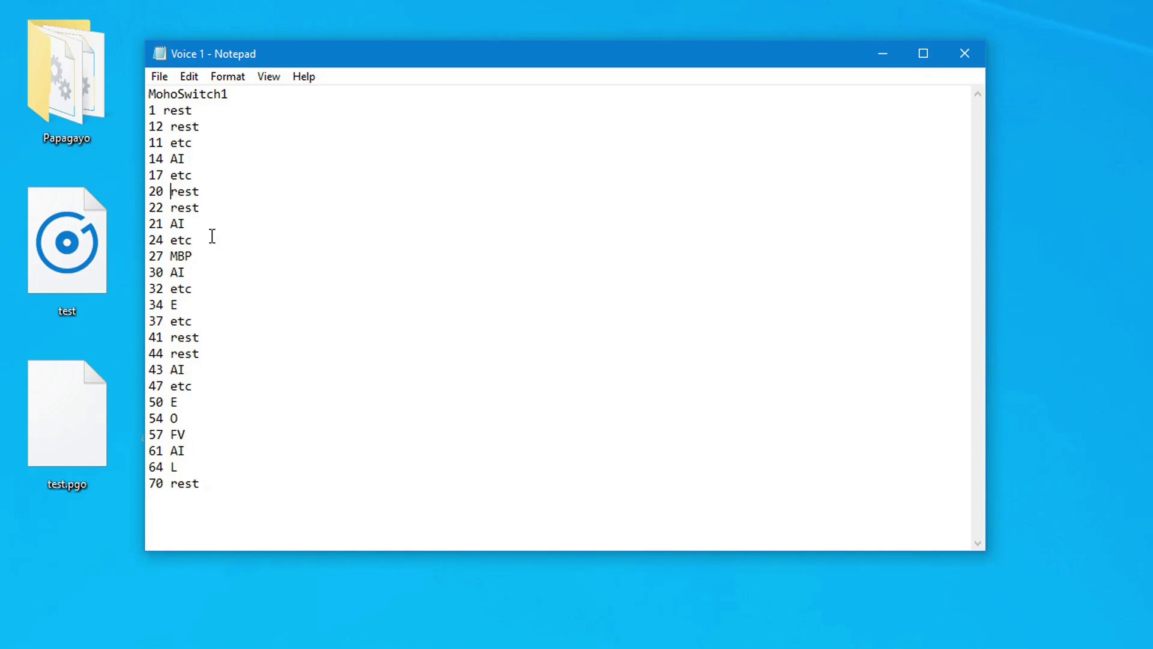
click(233, 94)
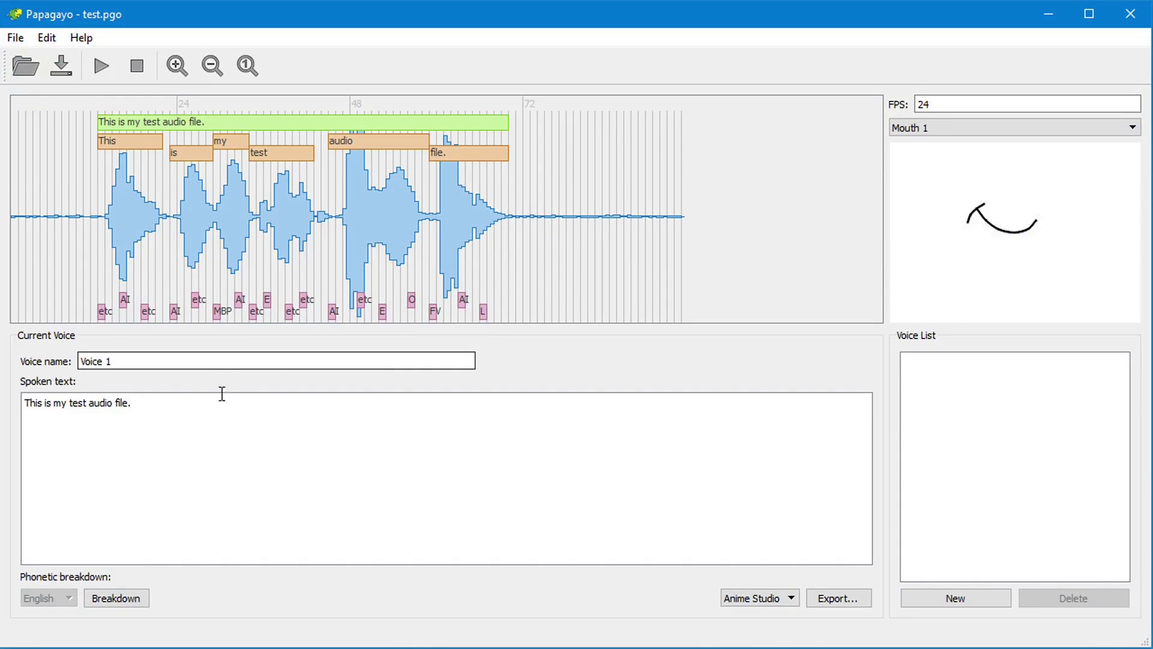
click(217, 398)
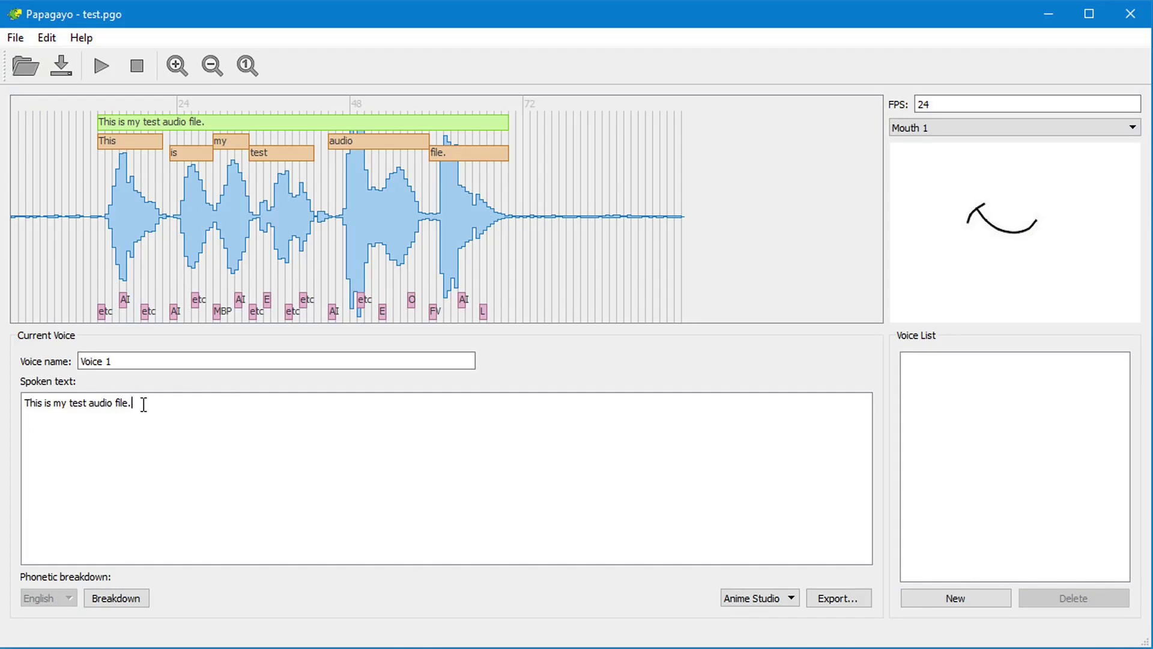